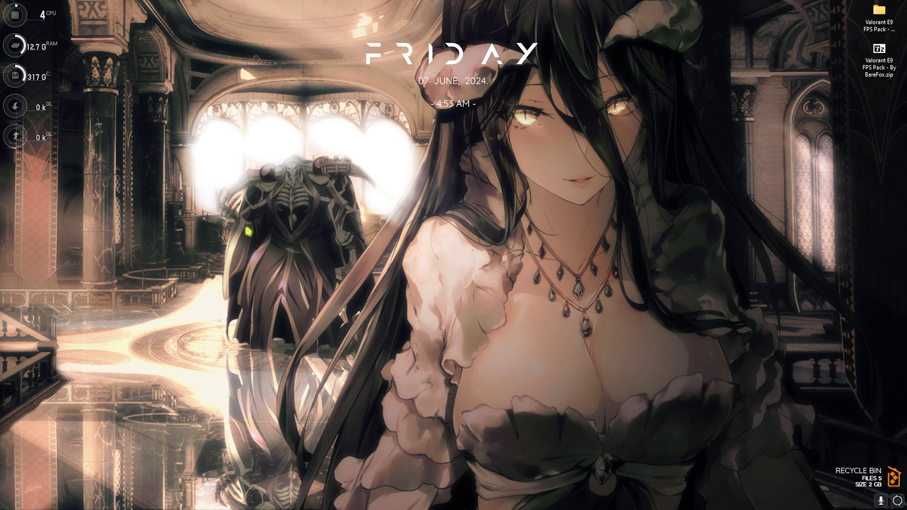
# Open Windows Settings and bring up the Game Bar page of the gaming section.
pyautogui.press('super')
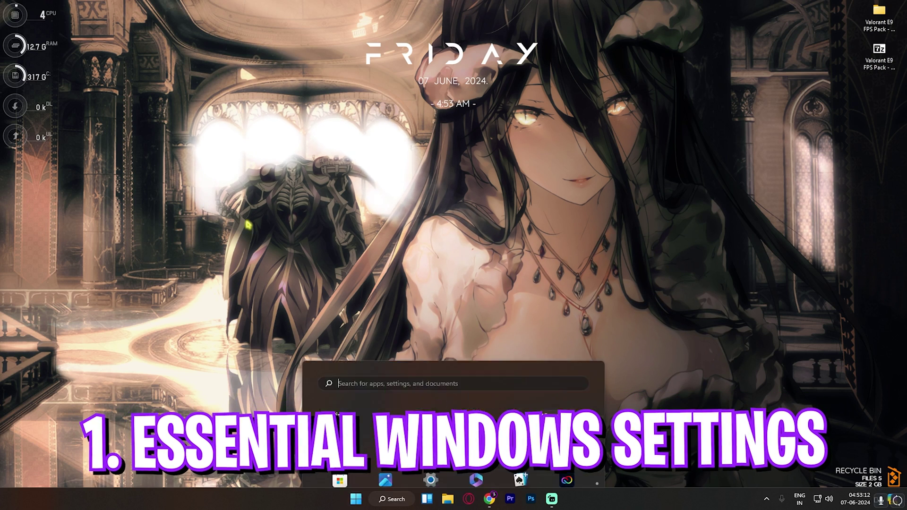
pyautogui.write('Settings')
pyautogui.press('Return')
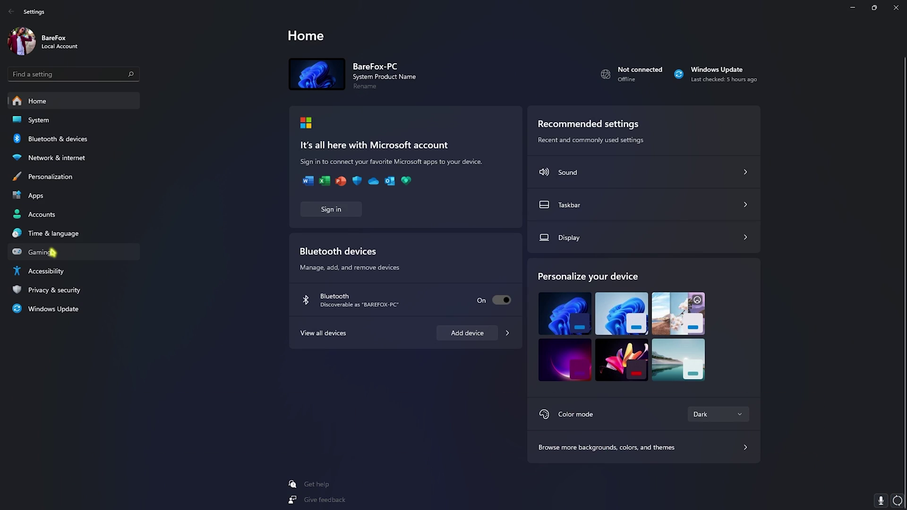
pyautogui.click(51, 252)
pyautogui.click(352, 69)
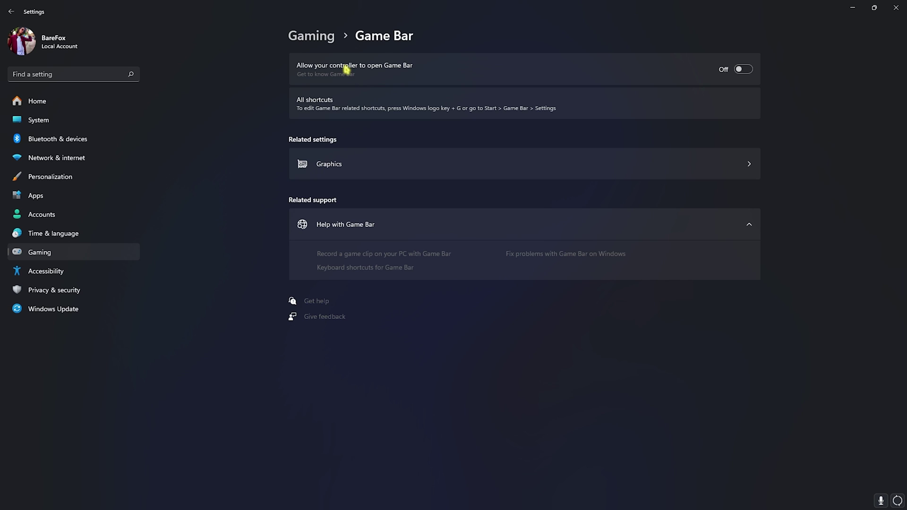
# Check the Game Mode setting, and open the default graphics settings to review GPU scheduling and windowed-game optimizations.
pyautogui.click(315, 43)
pyautogui.click(344, 145)
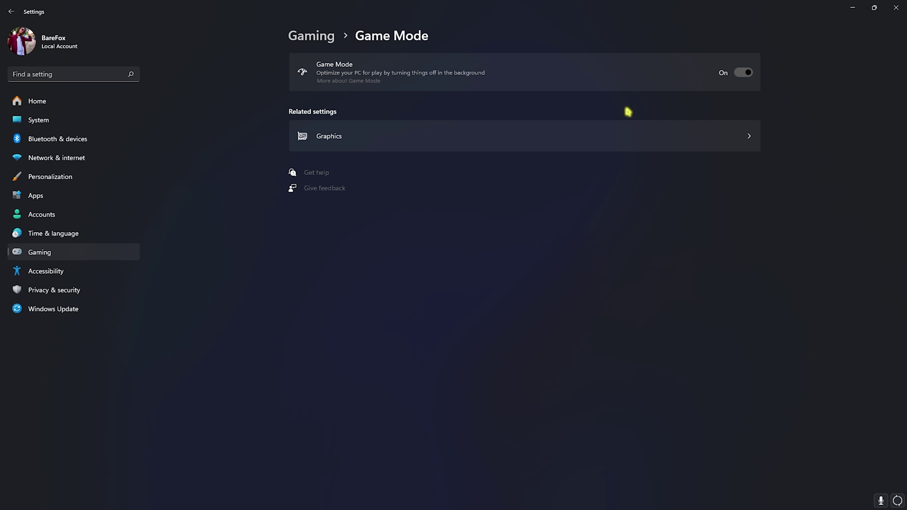
pyautogui.click(341, 145)
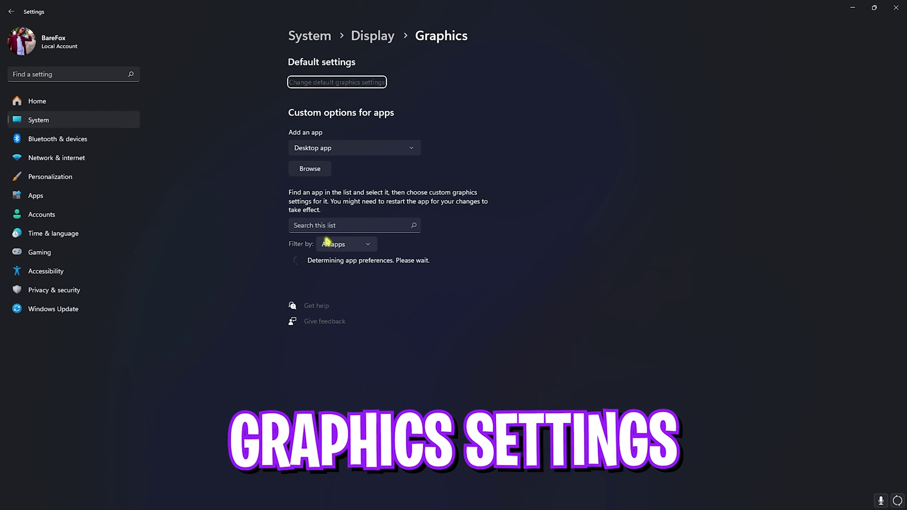
pyautogui.click(324, 83)
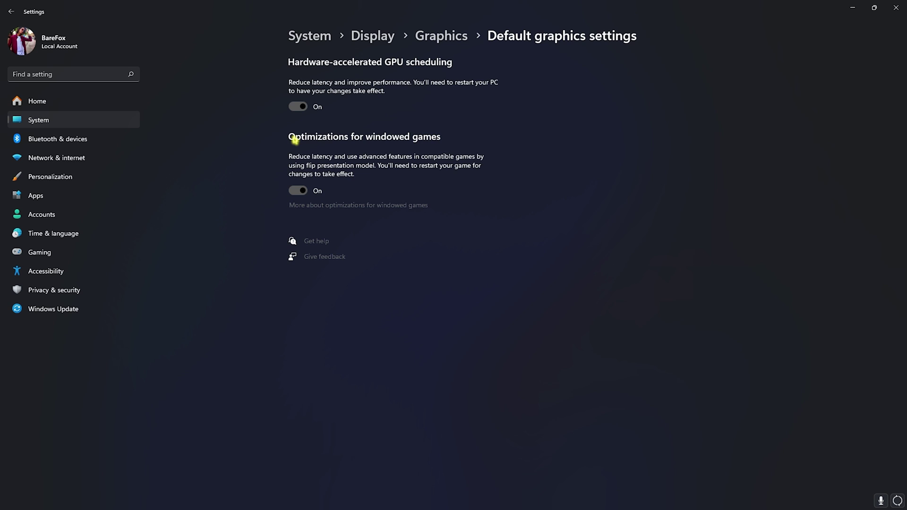
# Try to add VALORANT-Win64-Shipping.exe from ShooterGame\Binaries\Win64 as a desktop app in the custom graphics options.
pyautogui.click(425, 38)
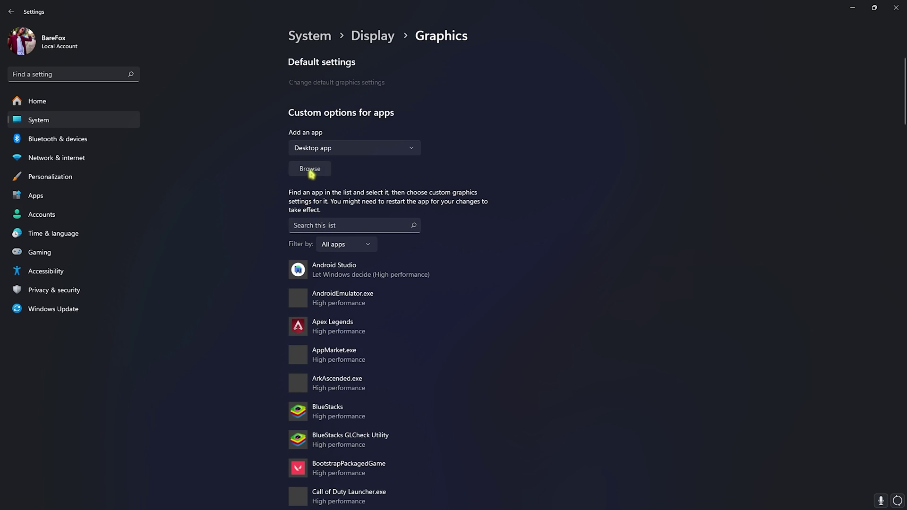
pyautogui.click(310, 169)
pyautogui.doubleClick(162, 92)
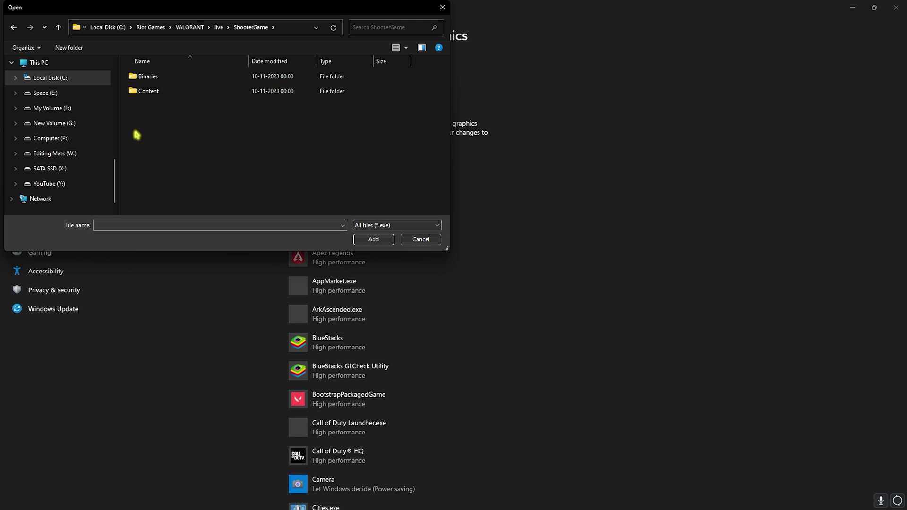
pyautogui.doubleClick(166, 80)
pyautogui.doubleClick(168, 81)
pyautogui.click(189, 80)
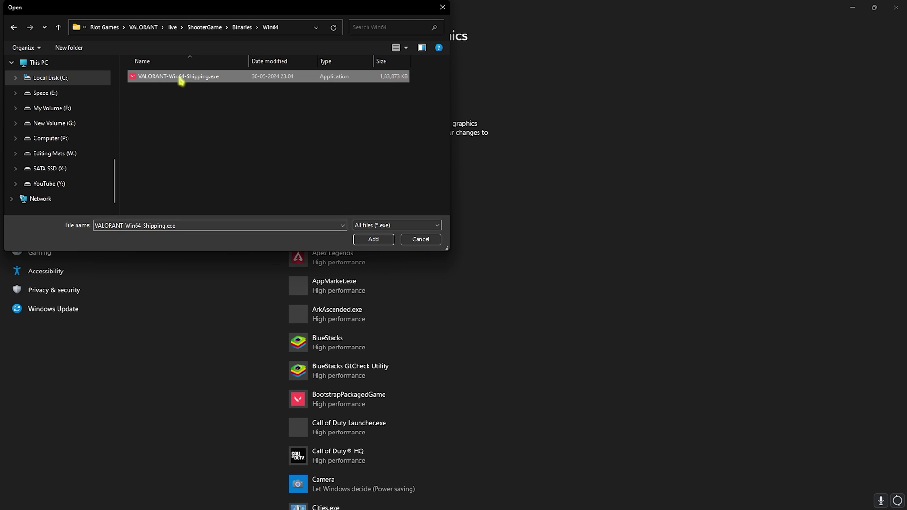
pyautogui.click(371, 239)
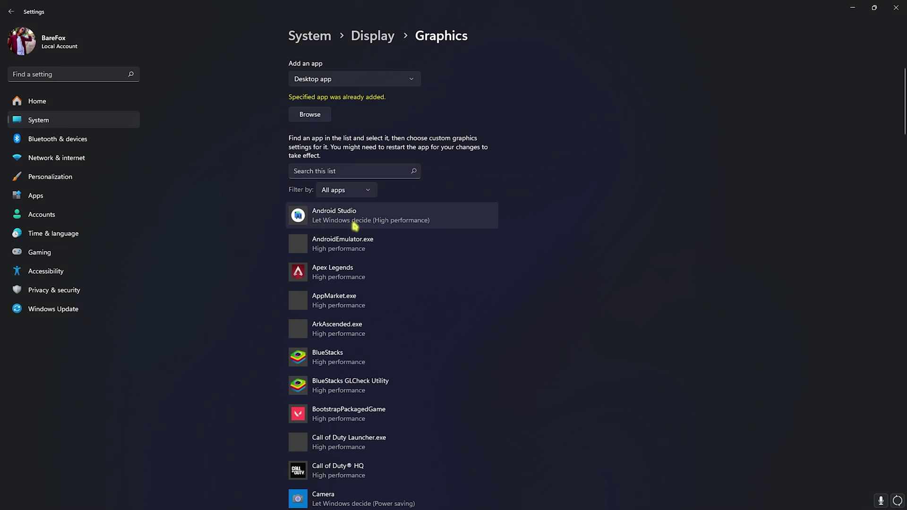
# Save the High performance graphics preference for the BootstrapPackagedGame entry, leaving windowed-game optimizations and Auto HDR allowed.
pyautogui.scroll(-4, 330, 237)
pyautogui.click(382, 211)
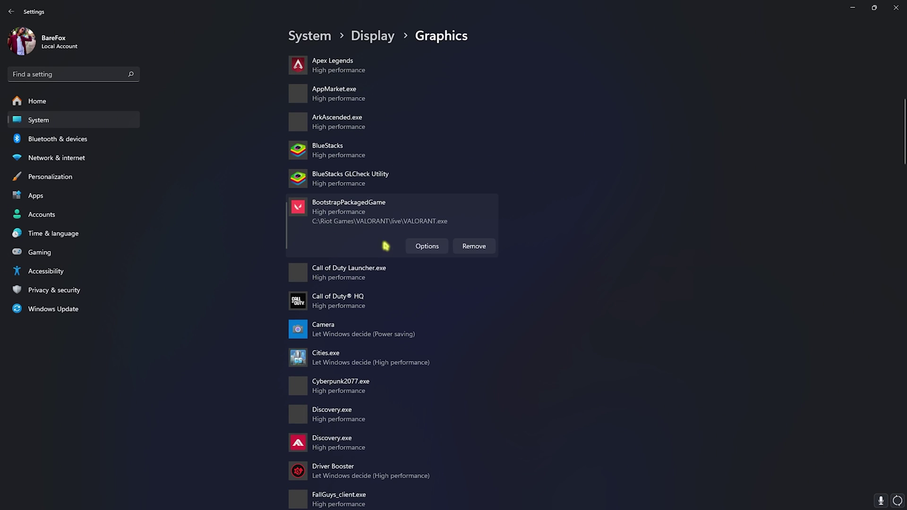
pyautogui.click(427, 247)
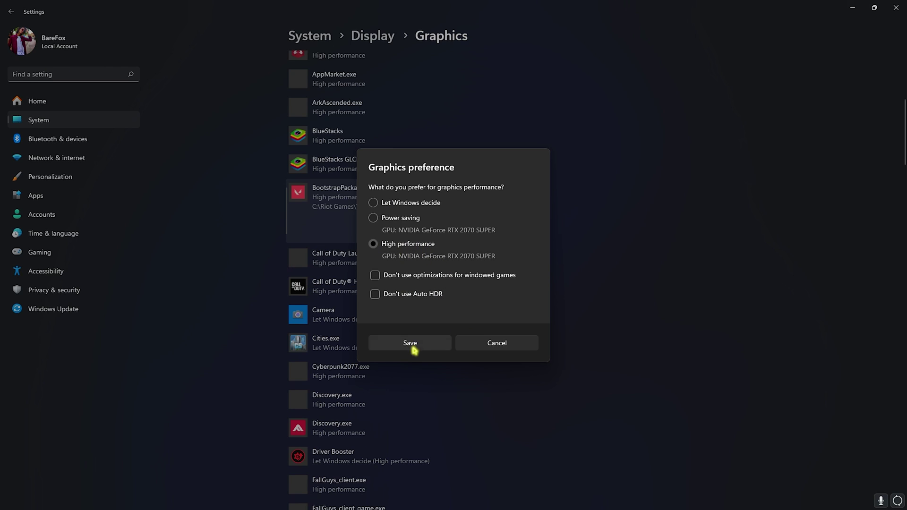
pyautogui.click(412, 347)
# Save the graphics preference of the VALORANT entry as High performance and close Settings.
pyautogui.scroll(-15, 368, 331)
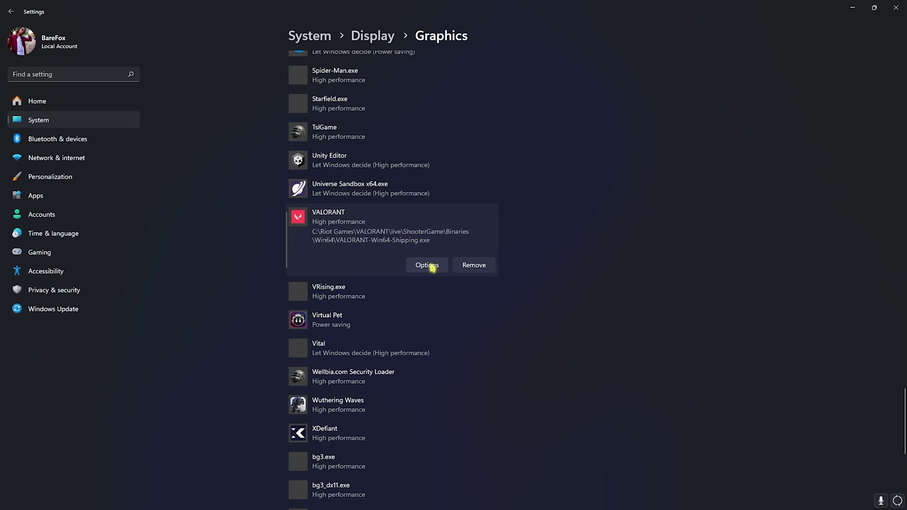
pyautogui.click(427, 264)
pyautogui.click(404, 343)
pyautogui.click(895, 8)
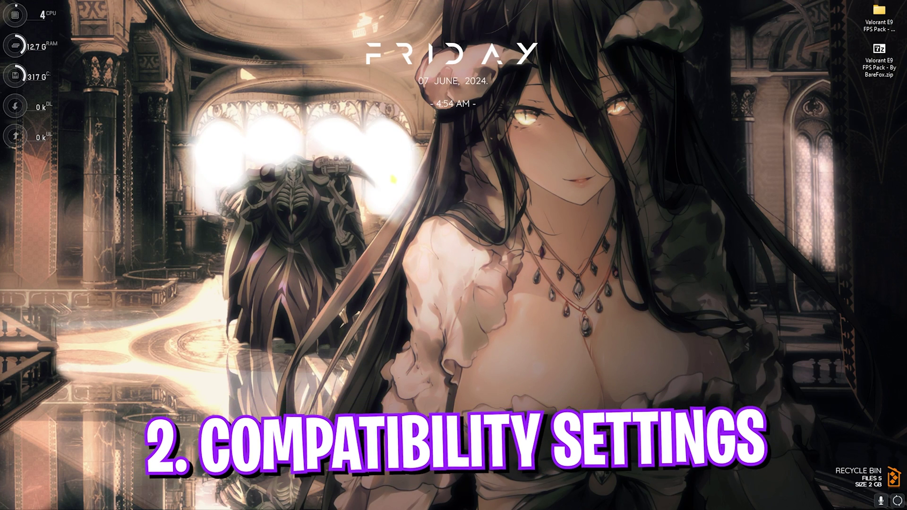
# Browse in File Explorer to C:\Riot Games\VALORANT\live\ShooterGame\Binaries\Win64.
pyautogui.press('super')
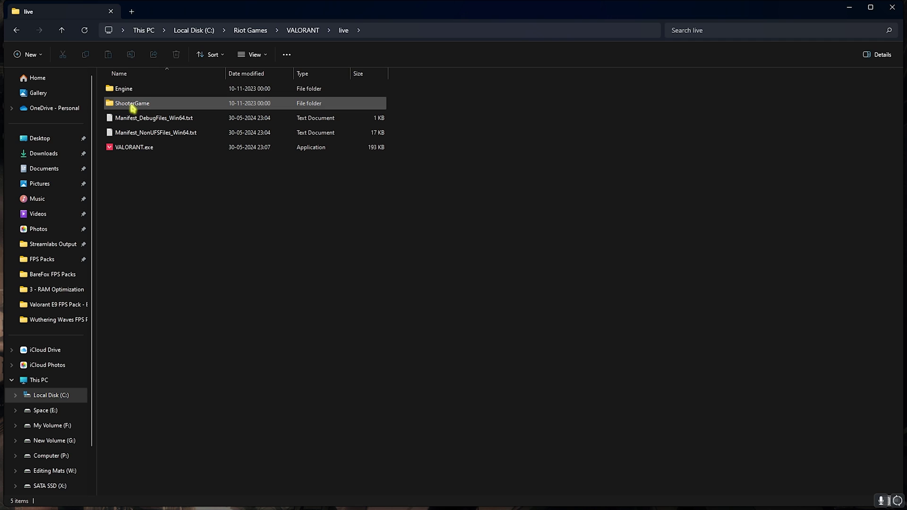
pyautogui.doubleClick(132, 105)
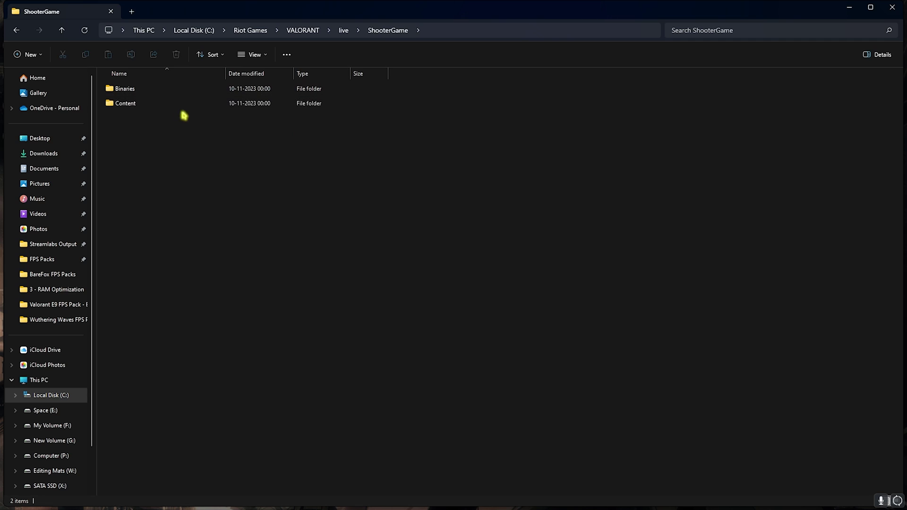
pyautogui.doubleClick(128, 89)
pyautogui.doubleClick(135, 89)
# Open the properties of VALORANT-Win64-Shipping.exe in the Win64 folder.
pyautogui.scroll(-10, 172, 375)
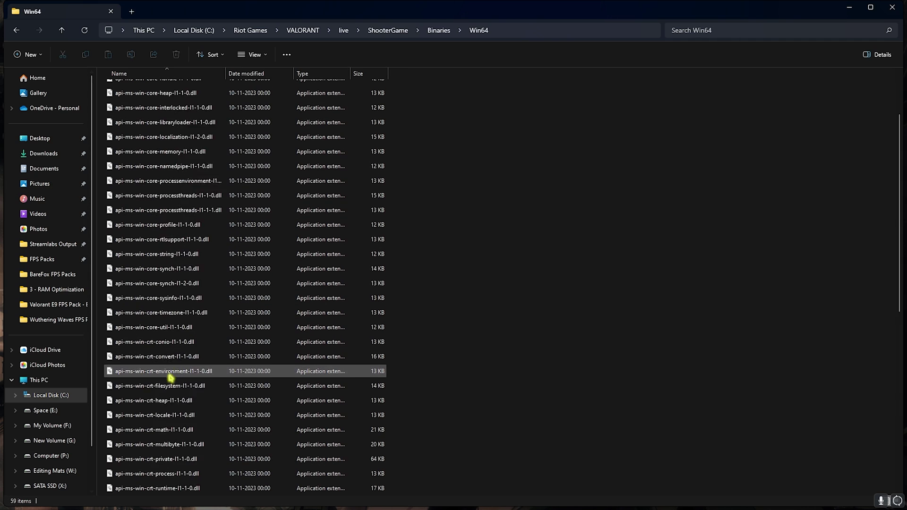
pyautogui.click(161, 435)
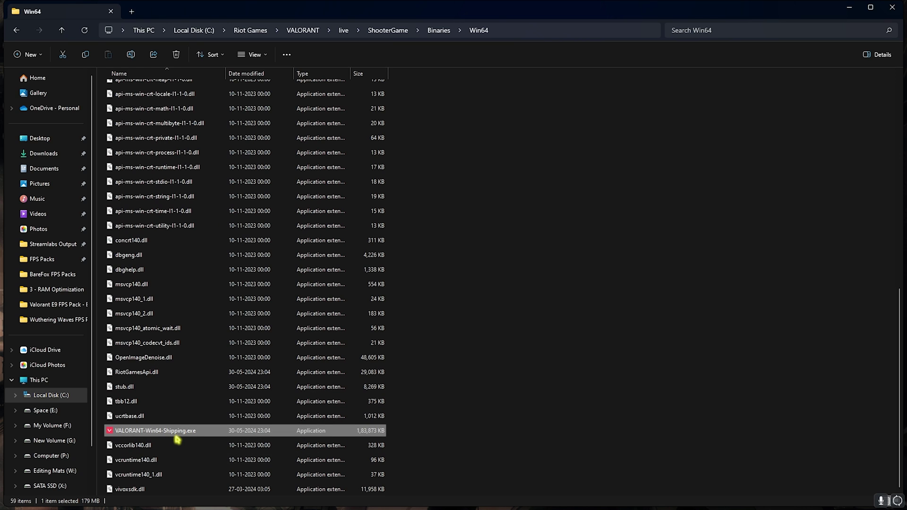
pyautogui.rightClick(185, 434)
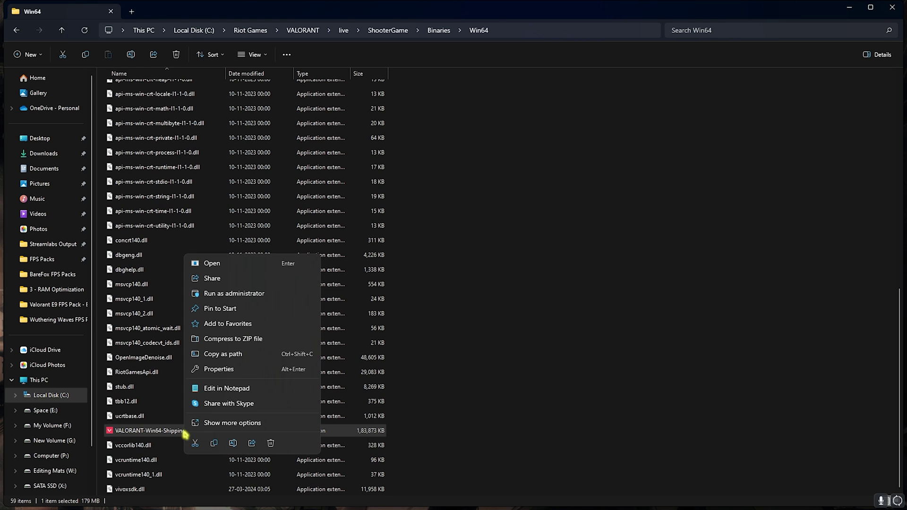
pyautogui.click(218, 369)
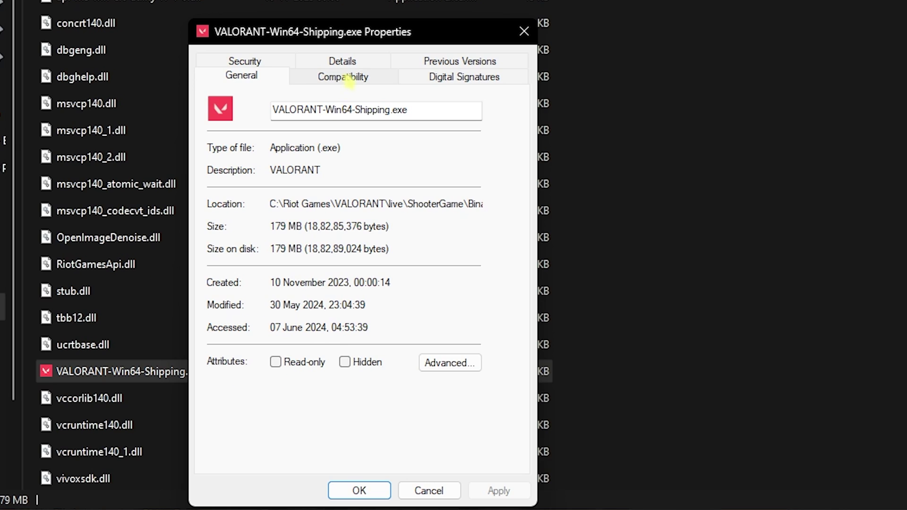
# In the compatibility settings, keep fullscreen optimizations disabled and high DPI scaling overridden by Application, and accept the properties.
pyautogui.click(272, 269)
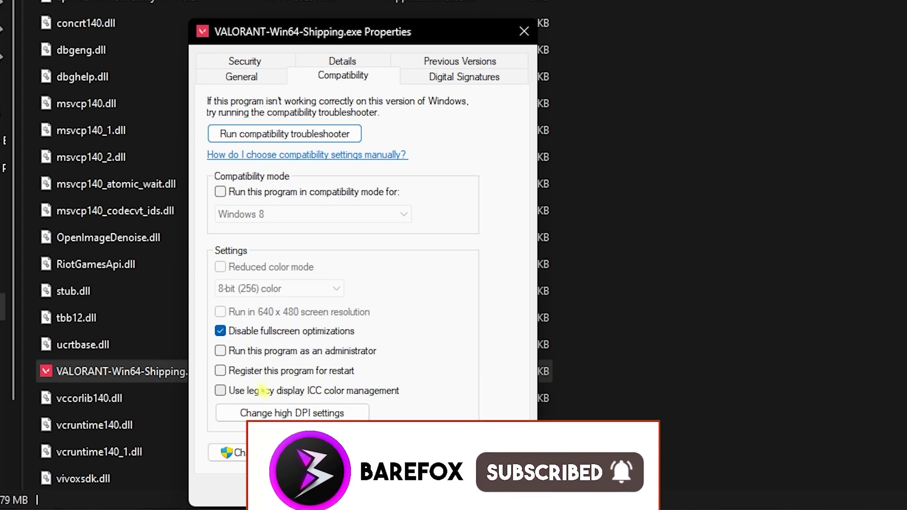
pyautogui.click(283, 413)
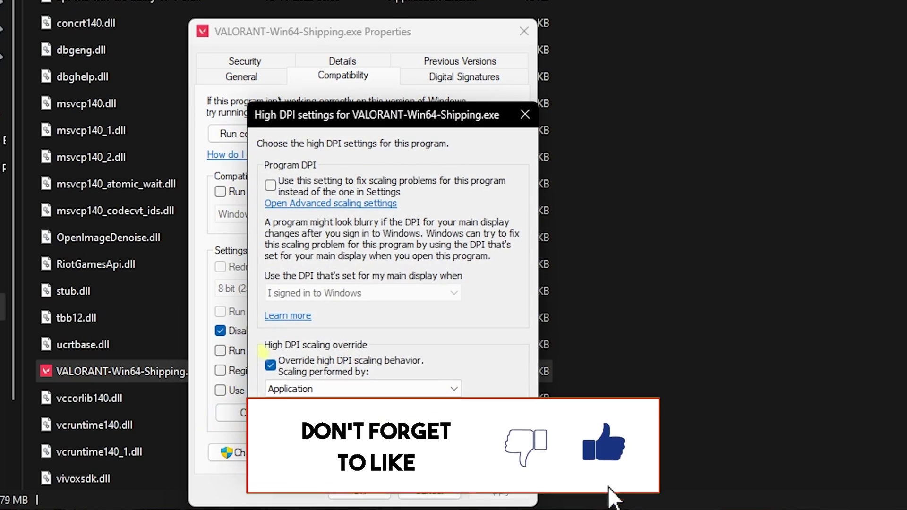
pyautogui.click(270, 365)
pyautogui.click(426, 427)
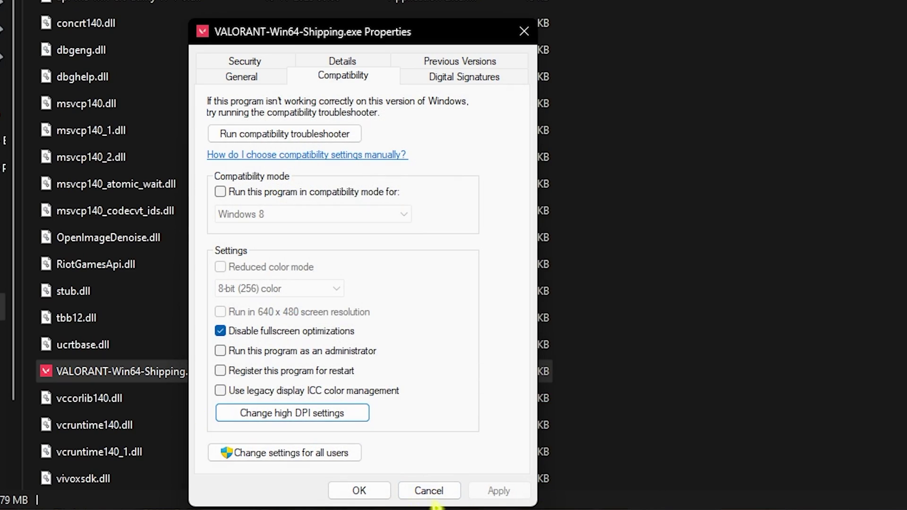
pyautogui.click(358, 490)
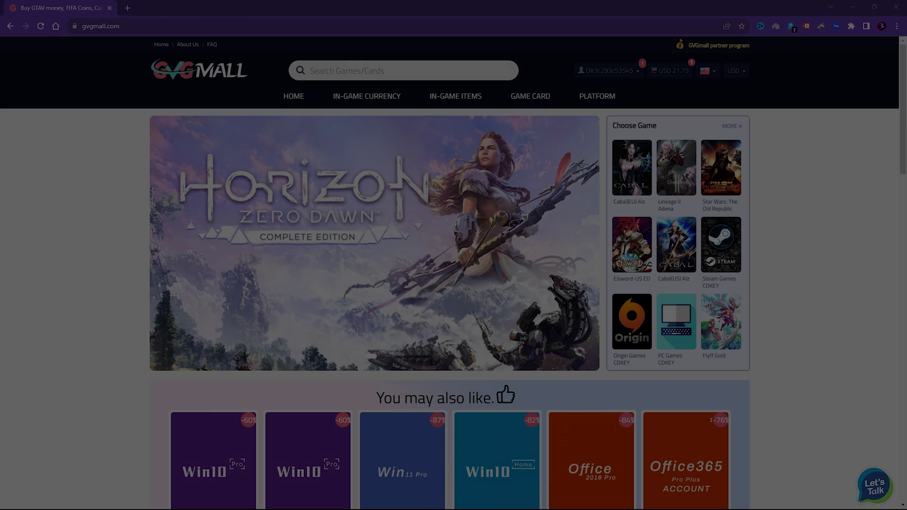
# In the web browser, look through the GVGMall homepage offers and its in-game currency, game card and platform categories.
pyautogui.scroll(-4, 77, 280)
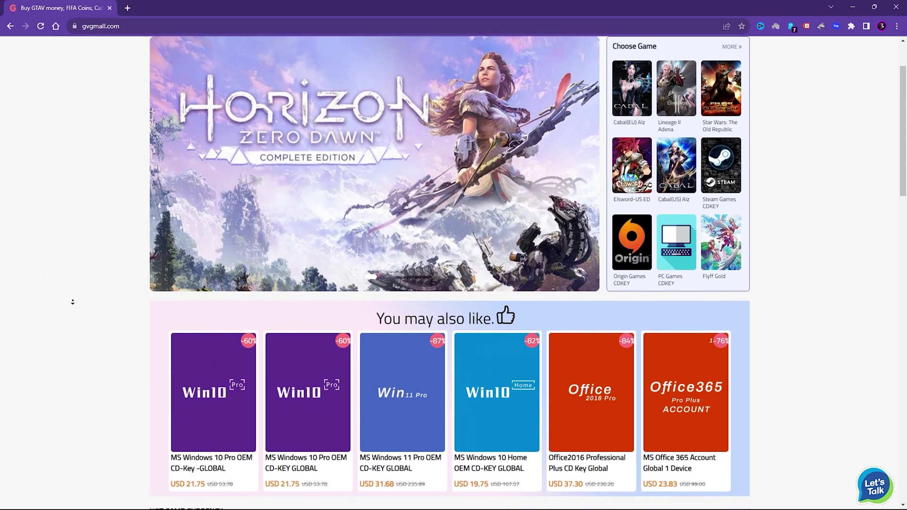
pyautogui.scroll(-5, 72, 302)
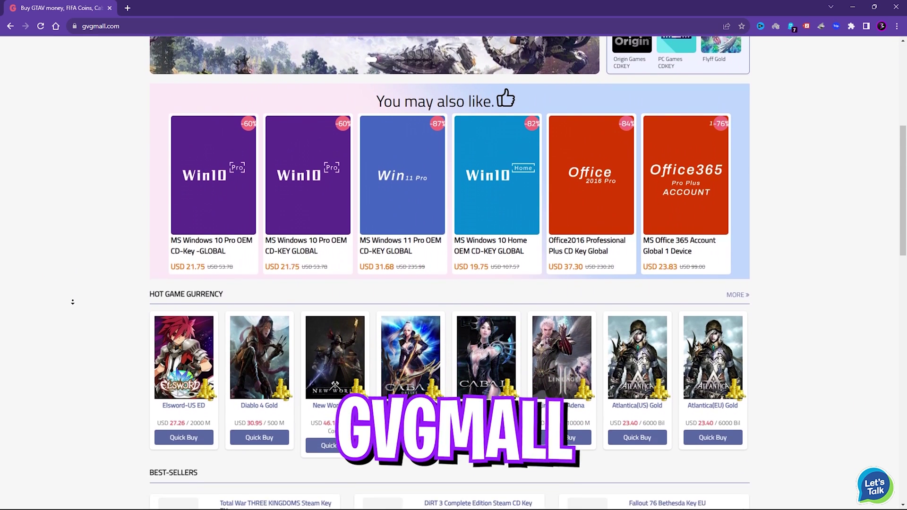
pyautogui.scroll(-6, 73, 302)
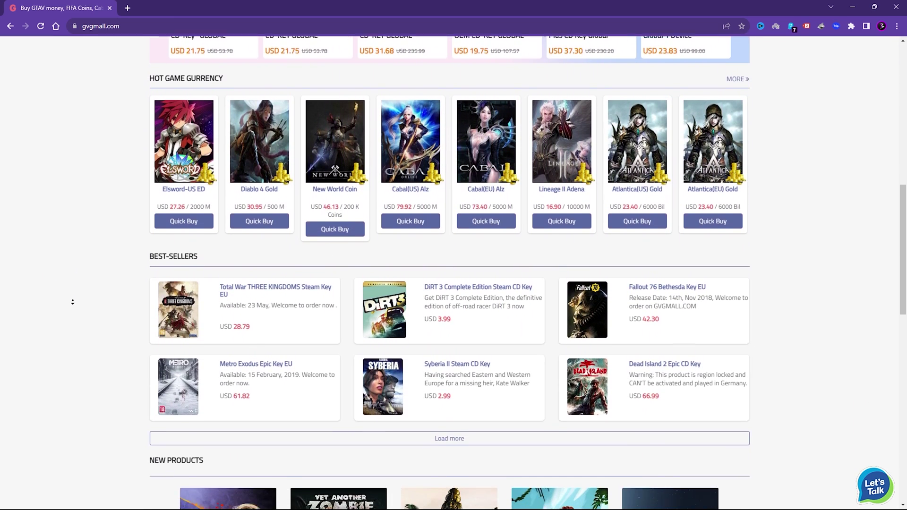
pyautogui.press('Home')
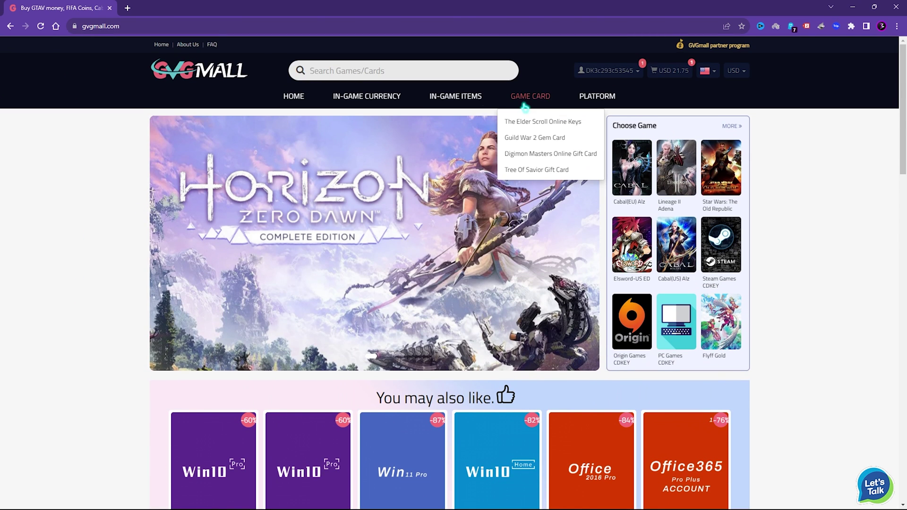
pyautogui.moveTo(539, 99)
pyautogui.moveTo(592, 101)
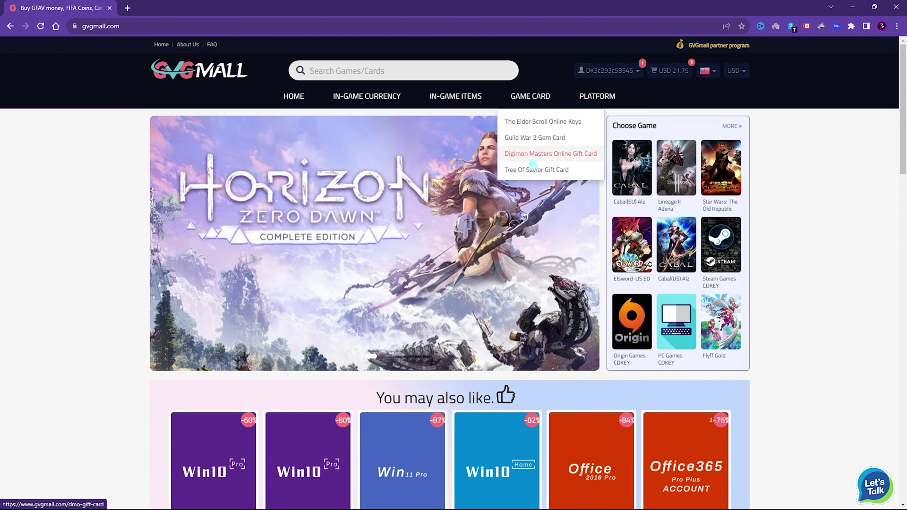
pyautogui.moveTo(457, 109)
pyautogui.moveTo(367, 96)
pyautogui.scroll(-2, 371, 256)
pyautogui.scroll(-5, 371, 256)
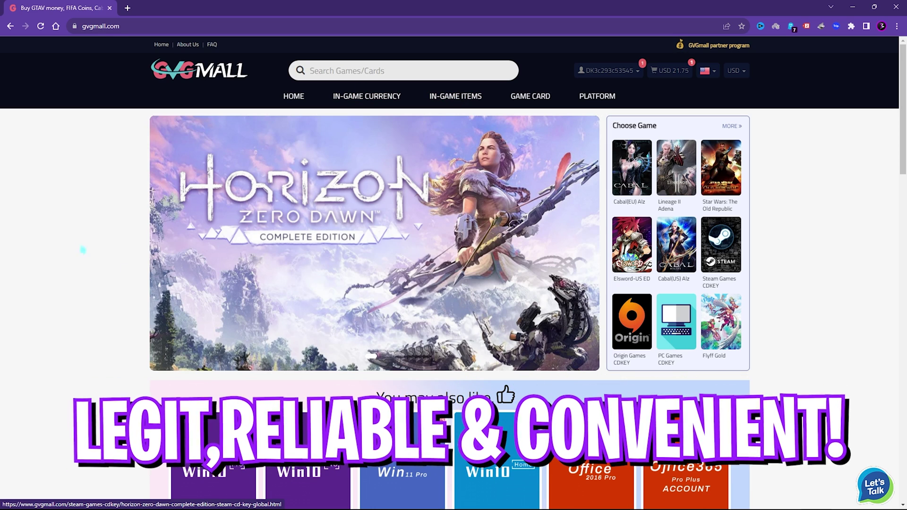
pyautogui.scroll(-5, 66, 262)
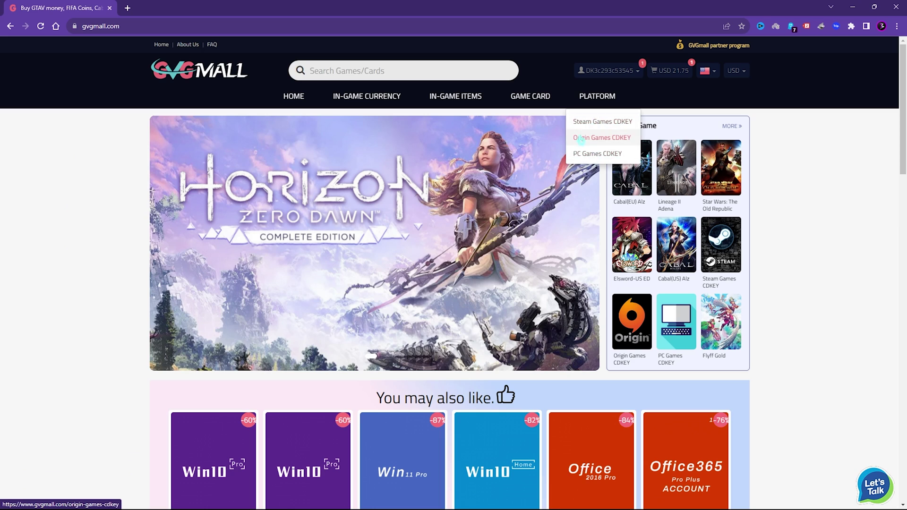
pyautogui.moveTo(530, 97)
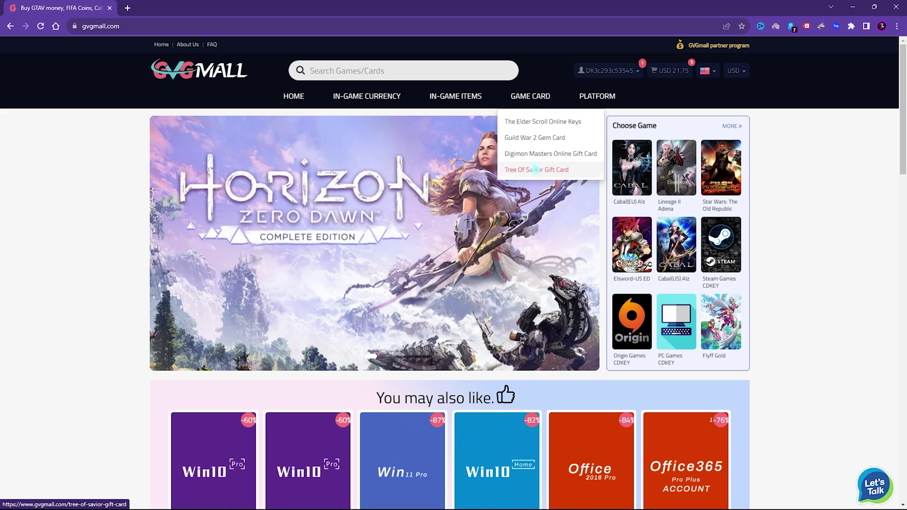
pyautogui.moveTo(368, 97)
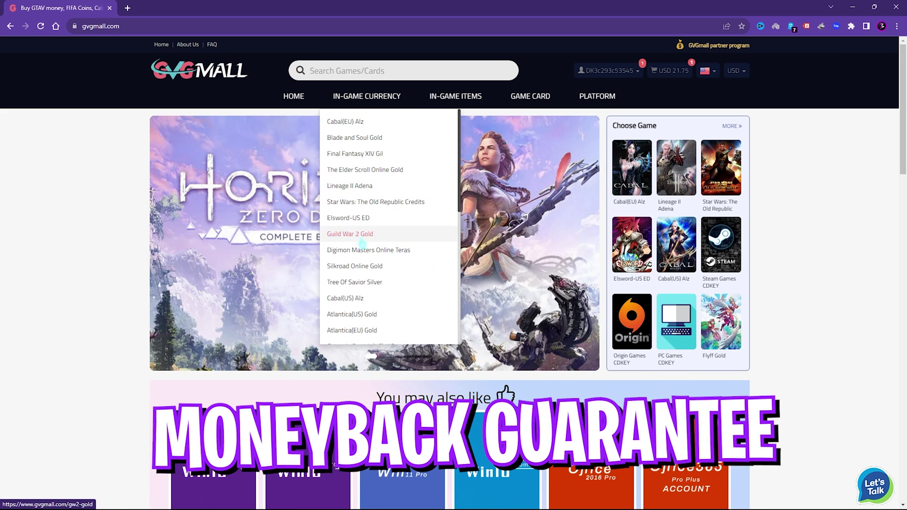
pyautogui.scroll(-7, 351, 307)
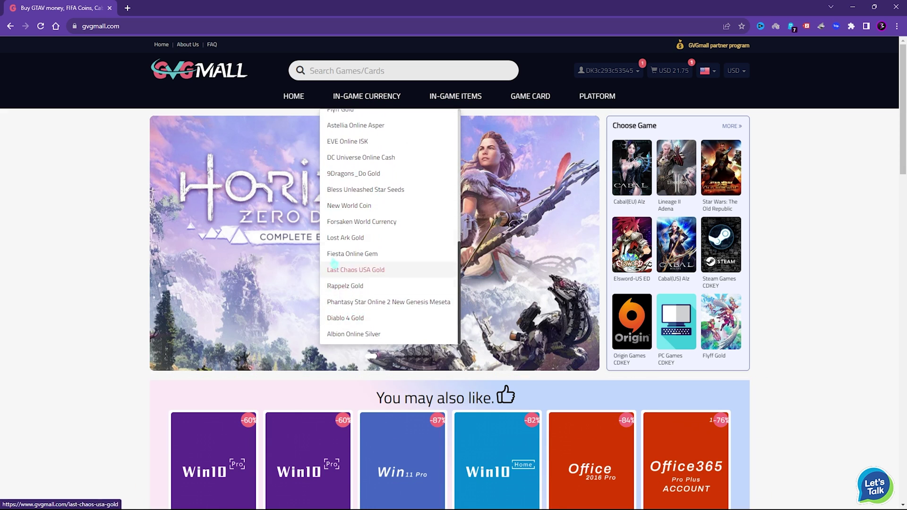
pyautogui.scroll(-4, 226, 334)
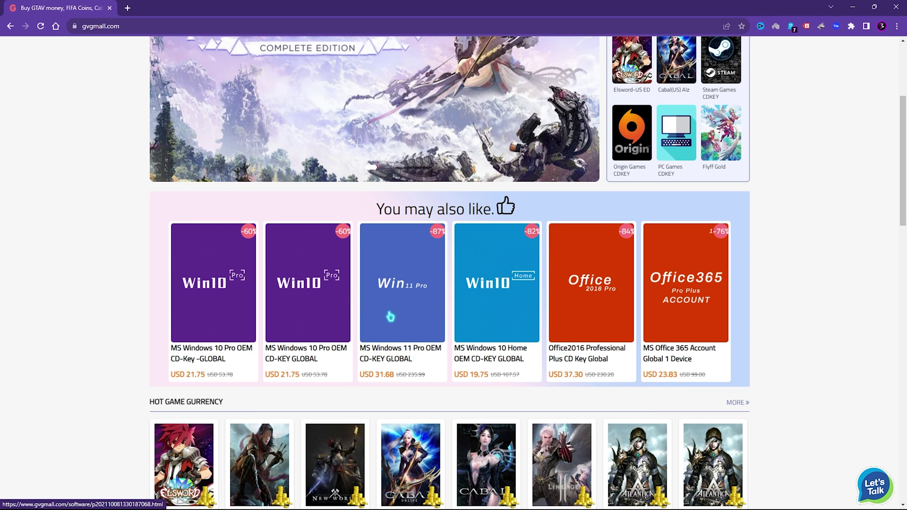
# Look over the MS Win 11 Pro OEM key's product page and its sale price on GVGMall.
pyautogui.scroll(1, 402, 363)
pyautogui.scroll(-1, 340, 331)
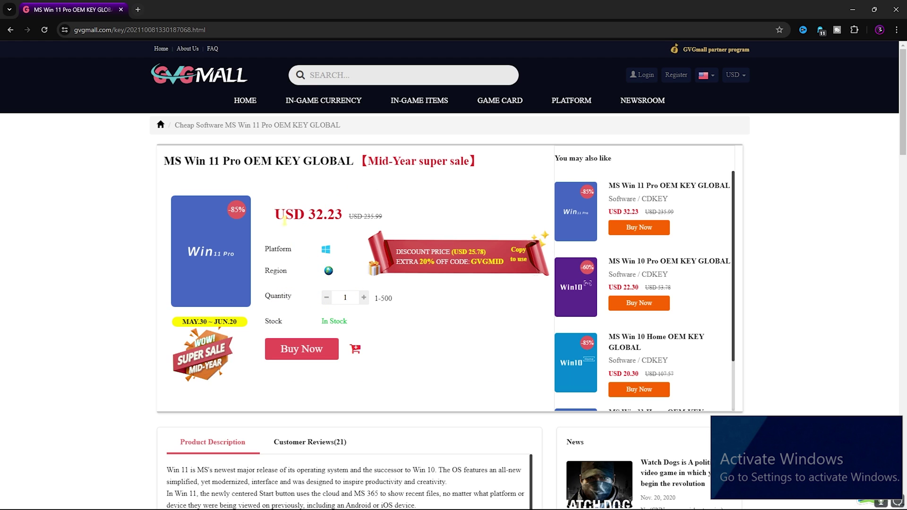
pyautogui.scroll(-1, 307, 246)
pyautogui.scroll(1, 331, 269)
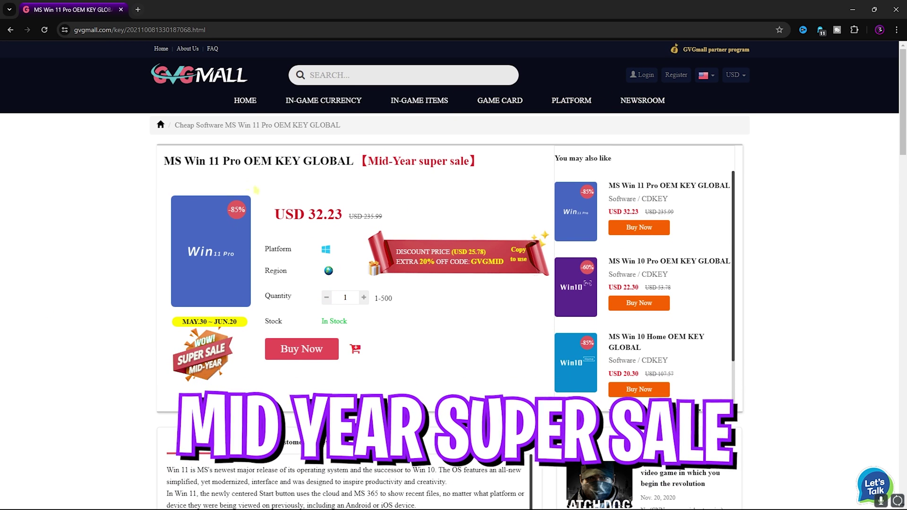
pyautogui.moveTo(329, 163); pyautogui.dragTo(353, 163)
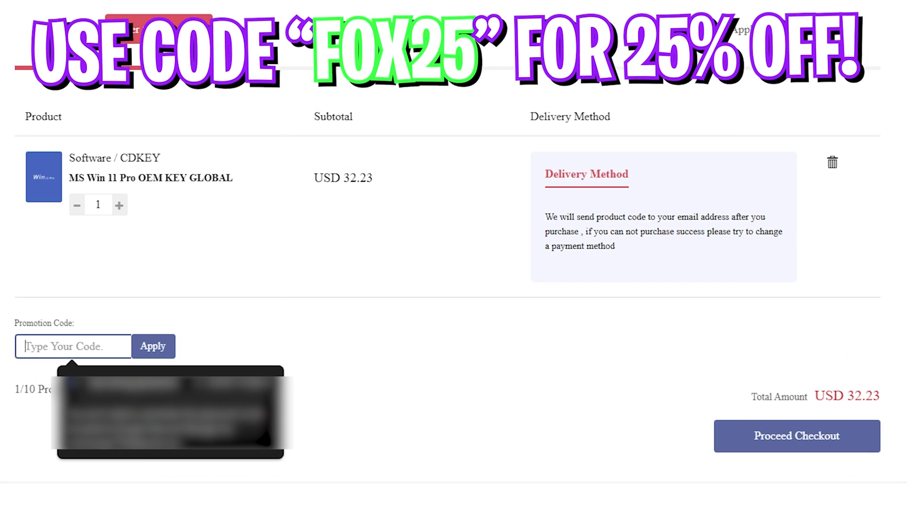
# Apply promotion code FOX25 to the MS Win 11 Pro OEM key order and check the total amount.
pyautogui.write('FOX')
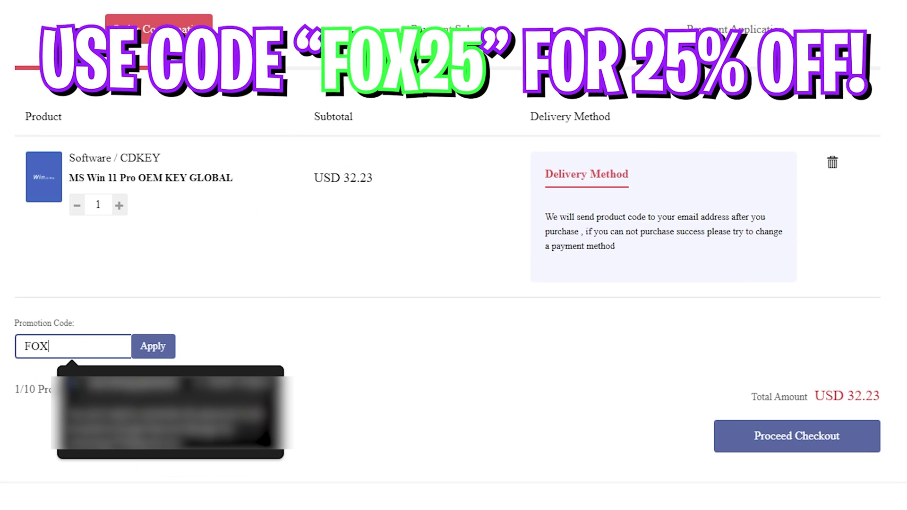
pyautogui.write('25')
pyautogui.click(213, 307)
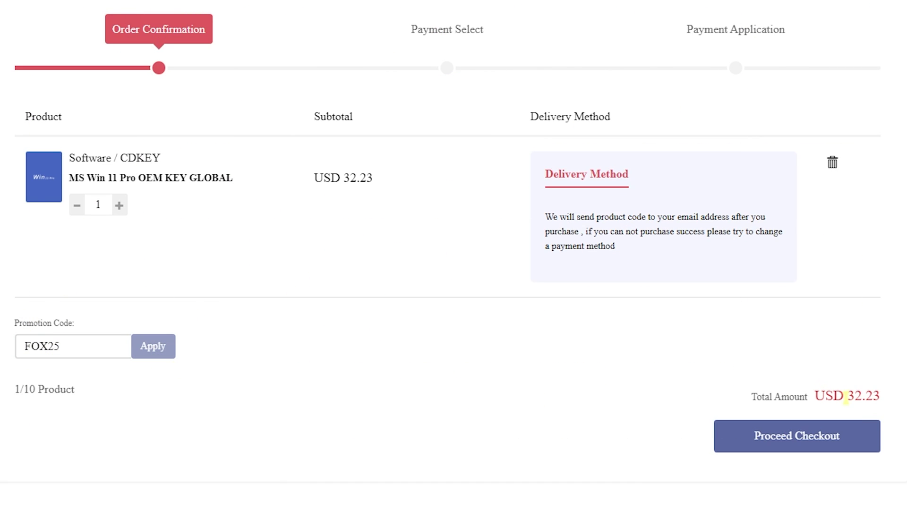
pyautogui.click(851, 419)
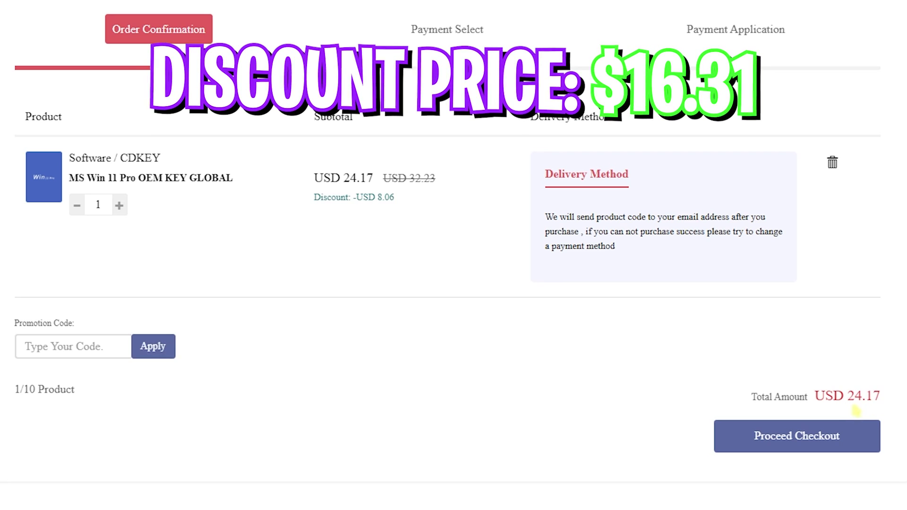
pyautogui.moveTo(835, 397); pyautogui.dragTo(871, 399)
pyautogui.click(870, 399)
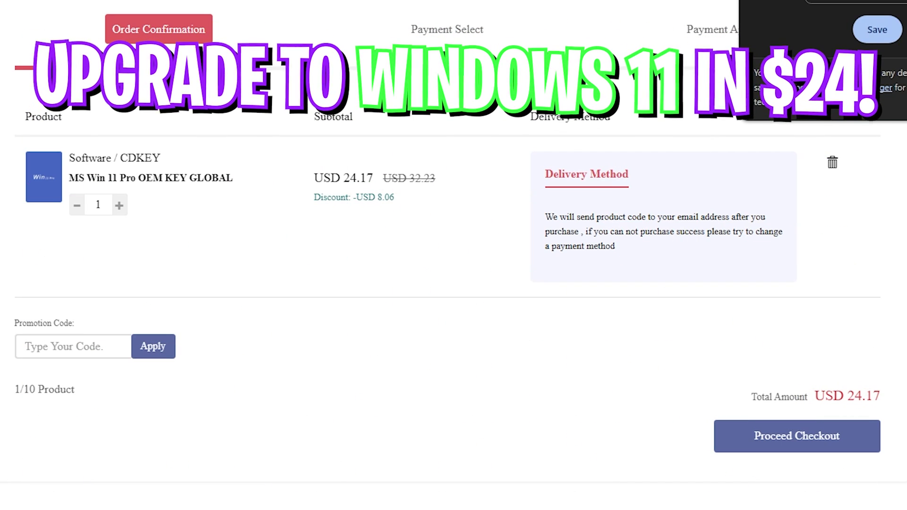
pyautogui.tripleClick(889, 397)
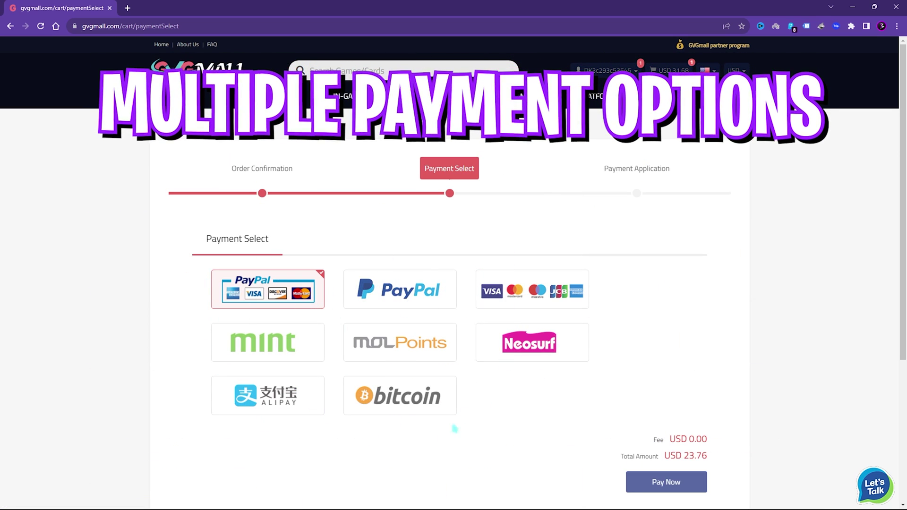
# Look over the store's payment methods and game categories, and check the Windows activation state in Settings.
pyautogui.moveTo(489, 330)
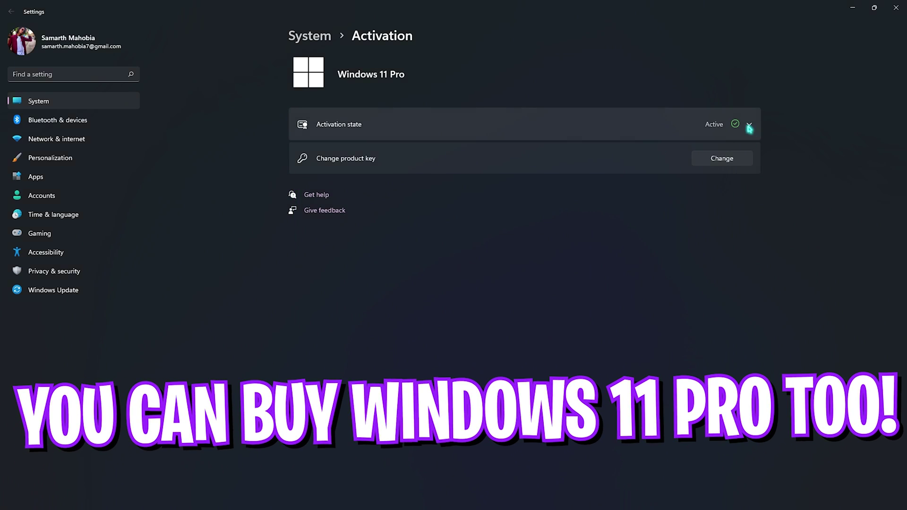
pyautogui.click(749, 123)
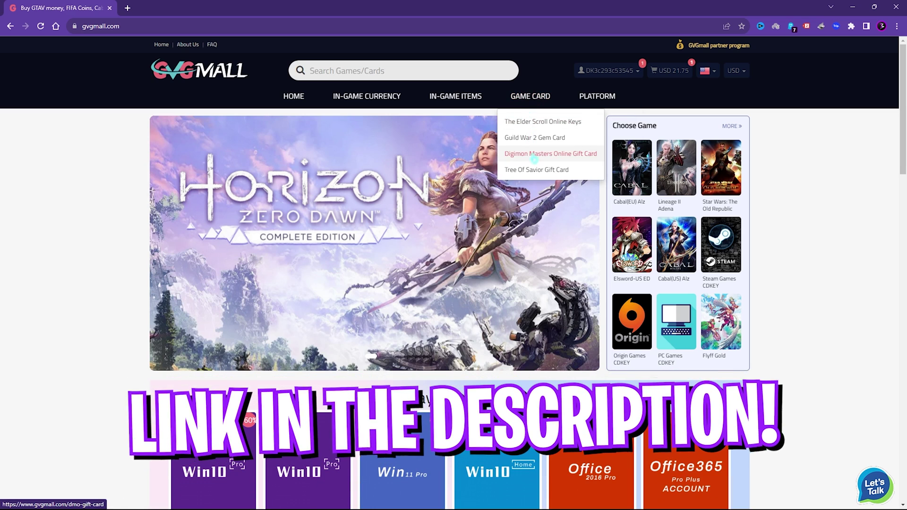
pyautogui.moveTo(367, 96)
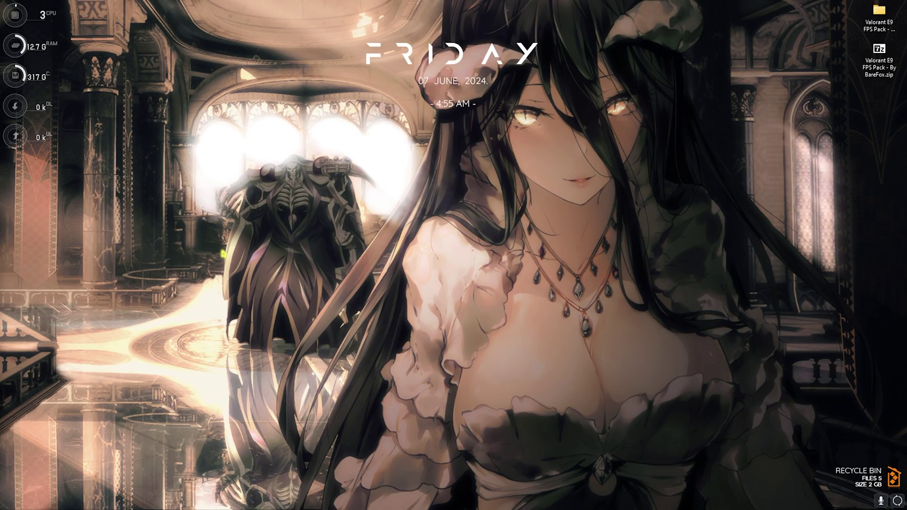
# Review the startup apps and their startup impact in Task Manager, and close it.
pyautogui.hotkey('ctrl', 'shift', 'Escape')
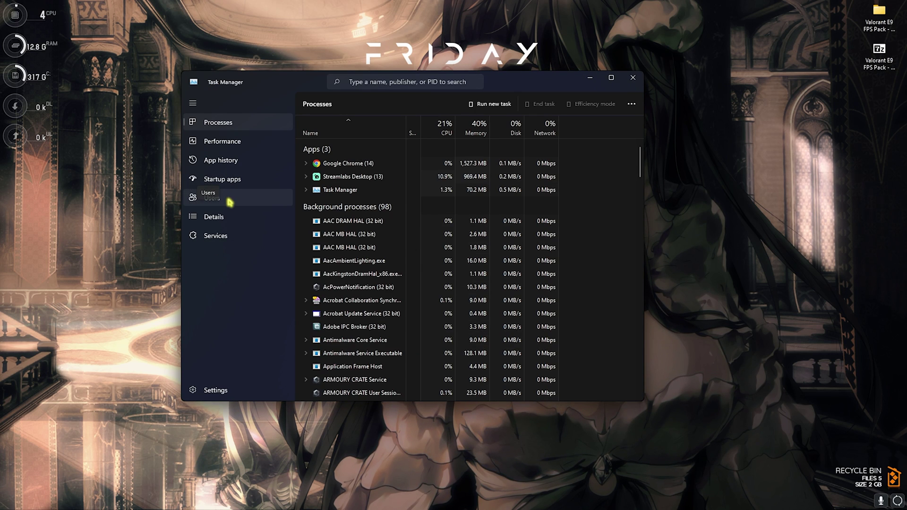
pyautogui.click(226, 178)
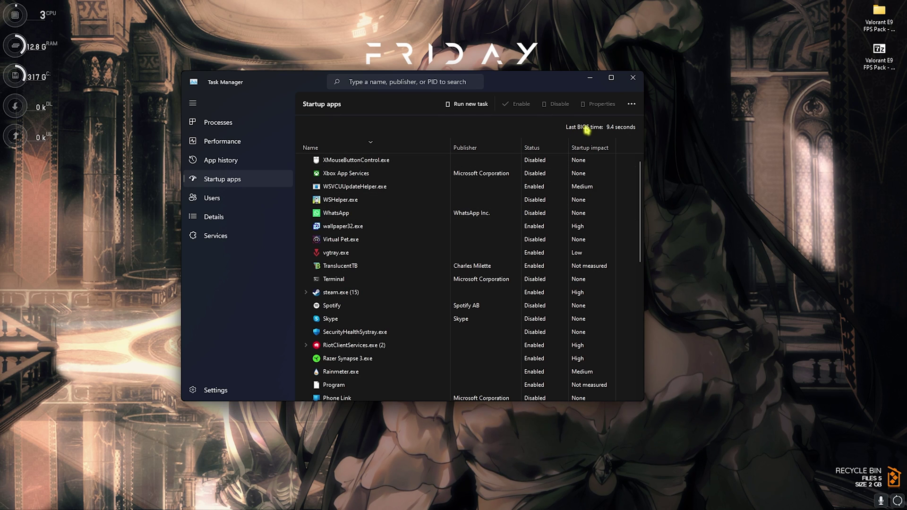
pyautogui.click(633, 78)
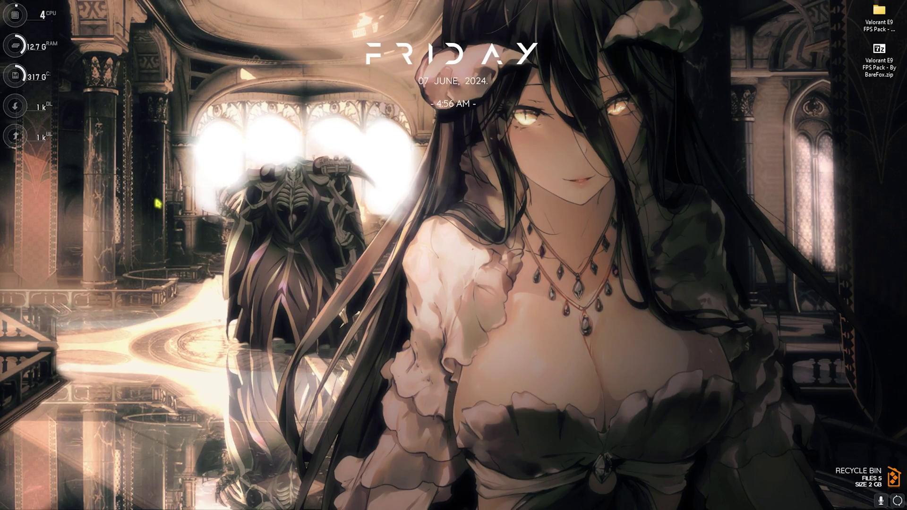
# Adjust Windows visual effects for best performance, enabling only taskbar thumbnail previews, thumbnails instead of icons, and smooth screen font edges.
pyautogui.press('super')
pyautogui.write('ad')
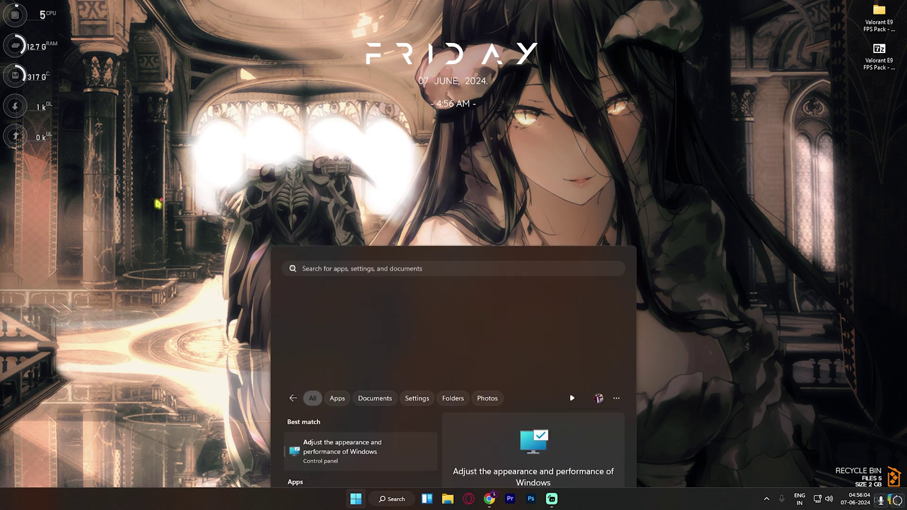
pyautogui.press('Return')
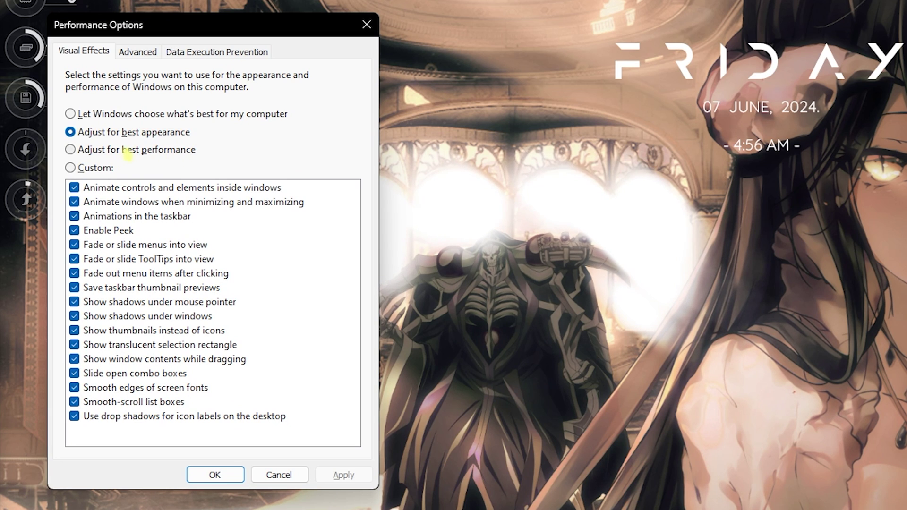
pyautogui.click(126, 152)
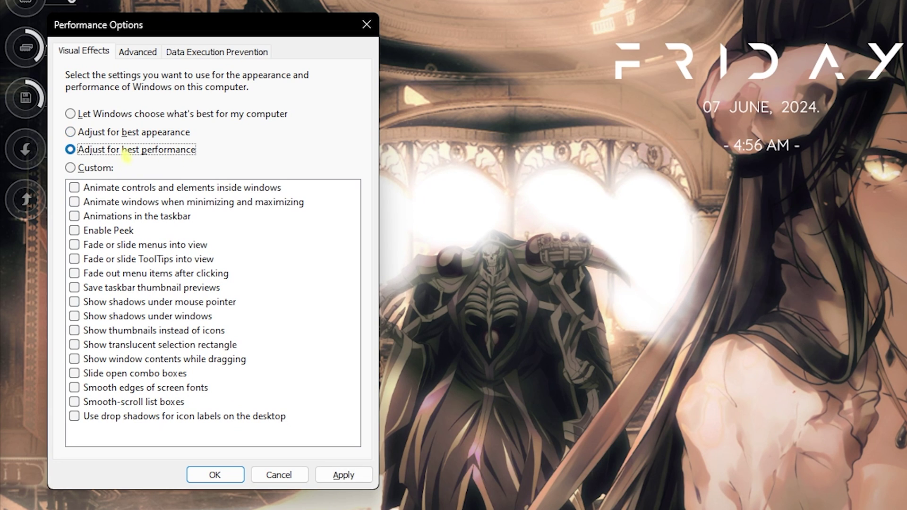
pyautogui.click(75, 302)
pyautogui.click(74, 289)
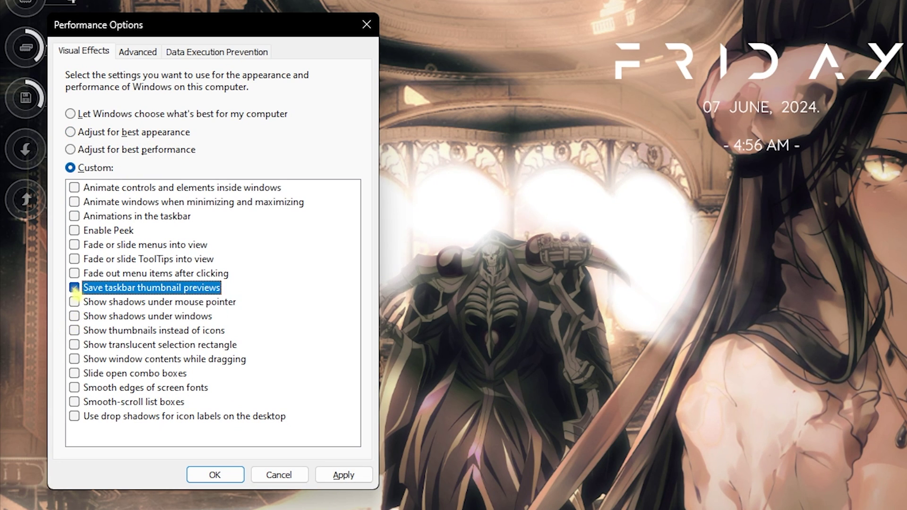
pyautogui.click(74, 330)
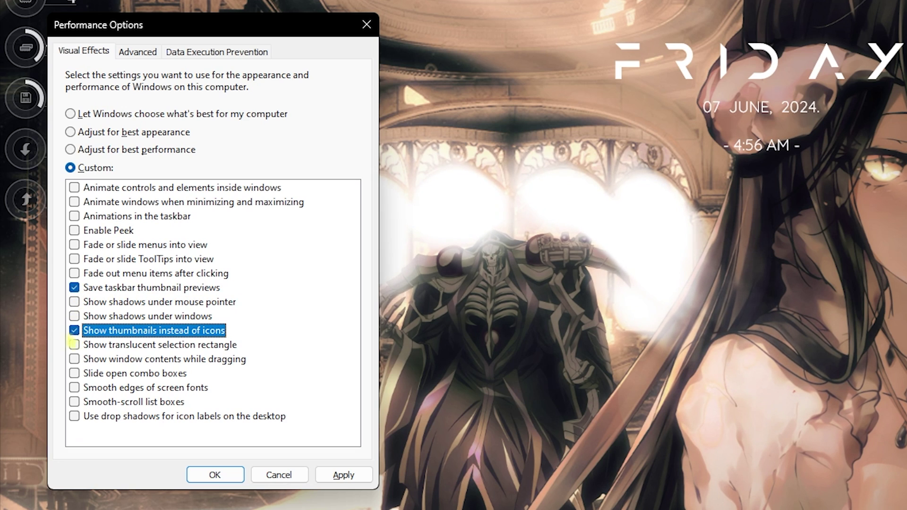
pyautogui.click(74, 387)
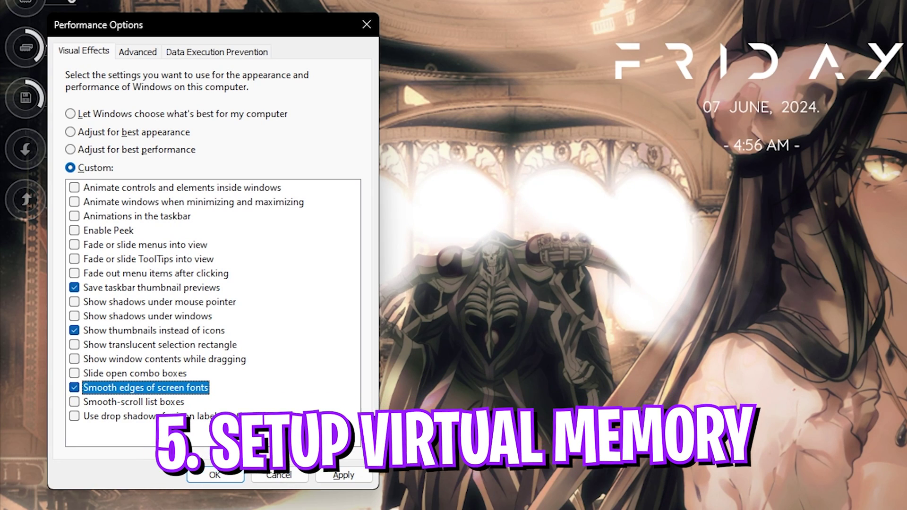
# Open the virtual memory settings and examine the custom initial and maximum paging file sizes for drive C:.
pyautogui.click(138, 52)
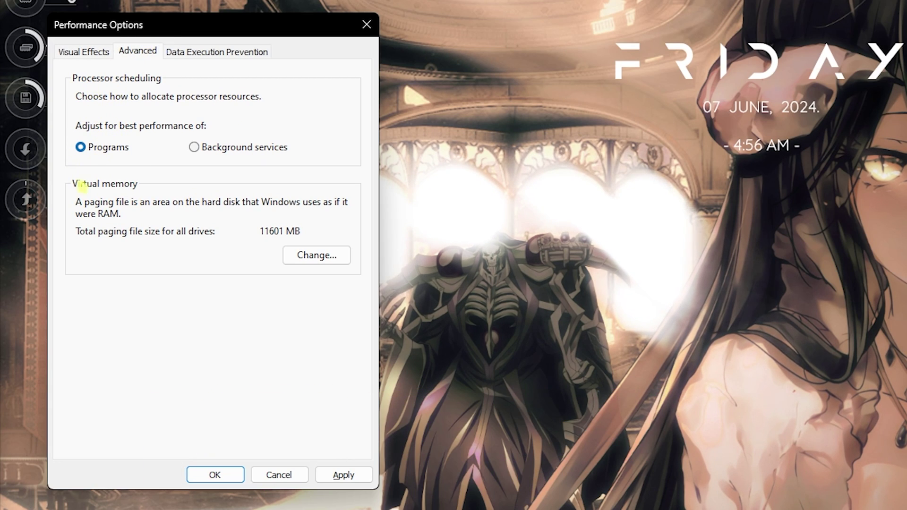
pyautogui.click(317, 257)
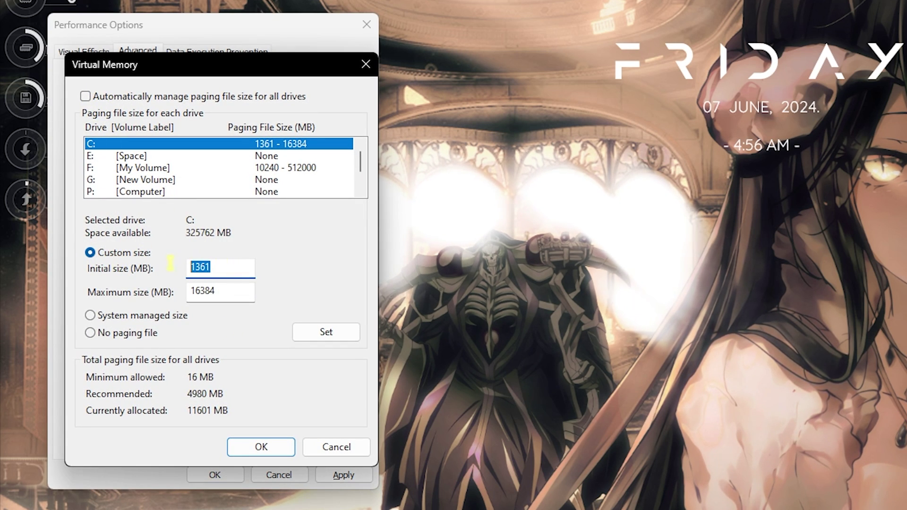
pyautogui.click(228, 298)
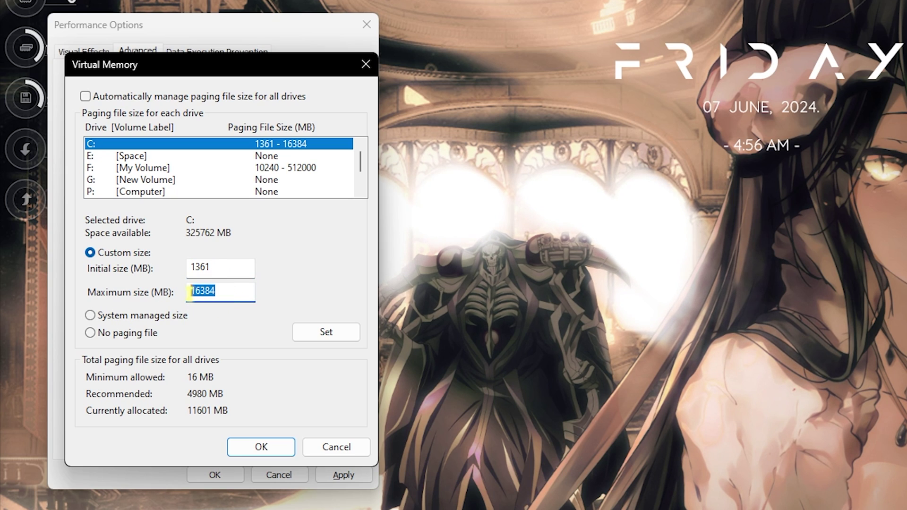
# Open Calculator and look up the computer's details in System Information.
pyautogui.press('super')
pyautogui.write('CAL')
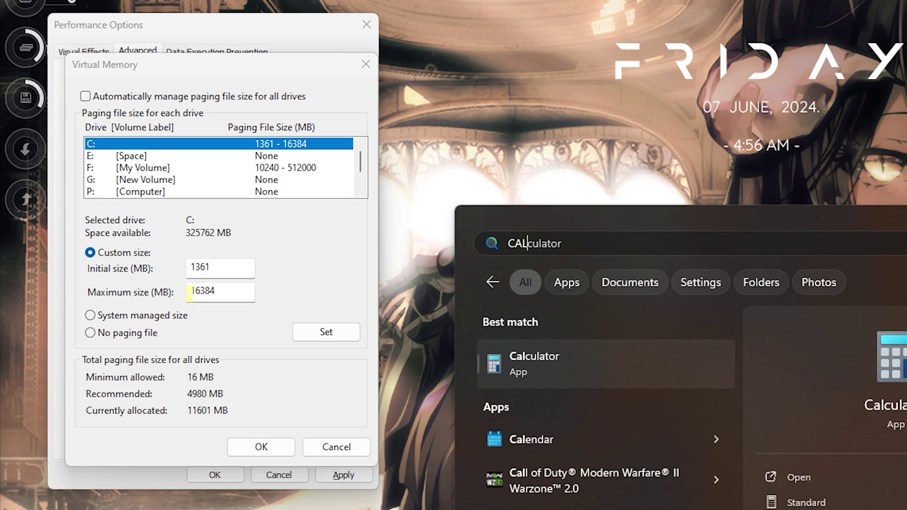
pyautogui.press('Return')
pyautogui.press('super')
pyautogui.write('SYstem Information')
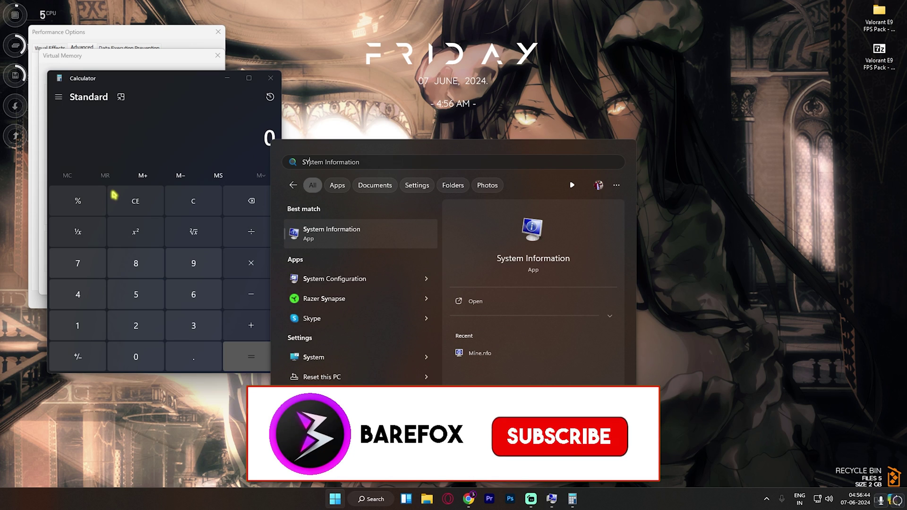
pyautogui.press('Return')
pyautogui.click(327, 336)
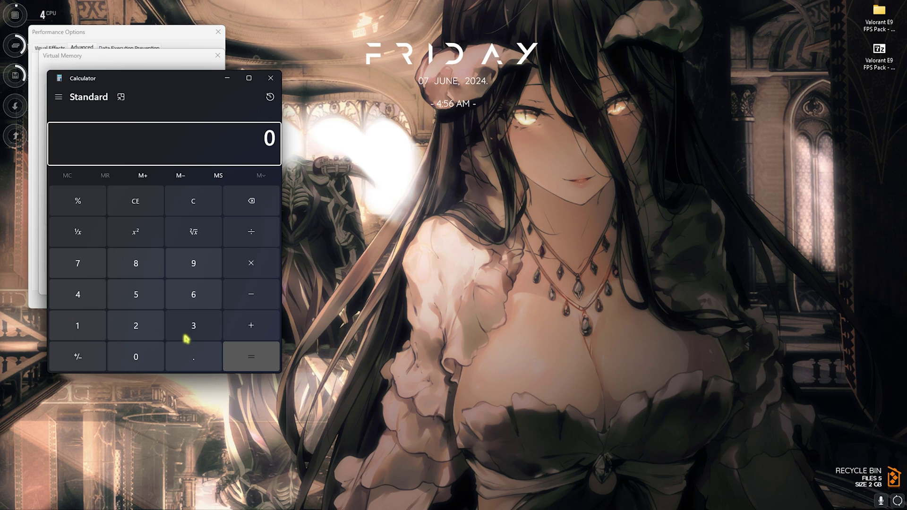
# Convert 32 GB of RAM to megabytes in Calculator by multiplying 32 by 1024.
pyautogui.write('32')
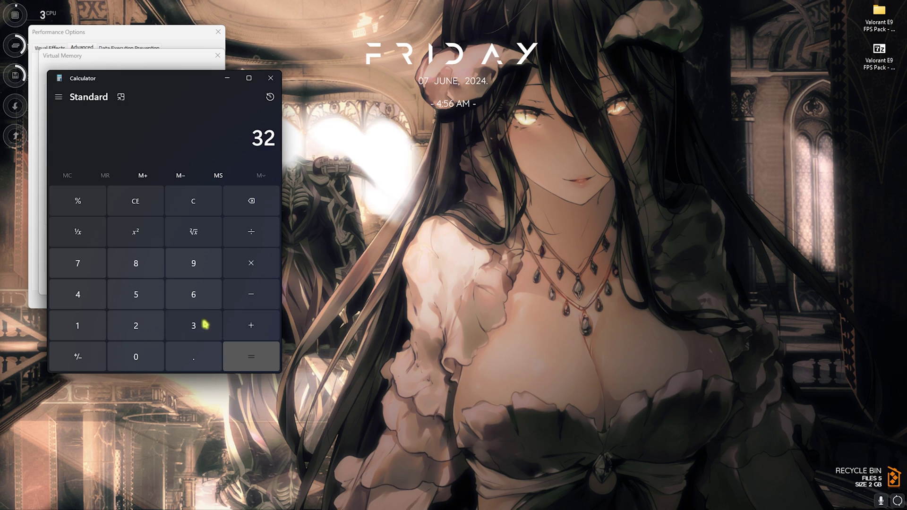
pyautogui.click(249, 270)
pyautogui.click(77, 325)
pyautogui.click(135, 325)
pyautogui.click(78, 294)
pyautogui.click(251, 201)
pyautogui.click(261, 199)
pyautogui.click(136, 356)
pyautogui.click(136, 325)
pyautogui.click(78, 294)
pyautogui.press('Return')
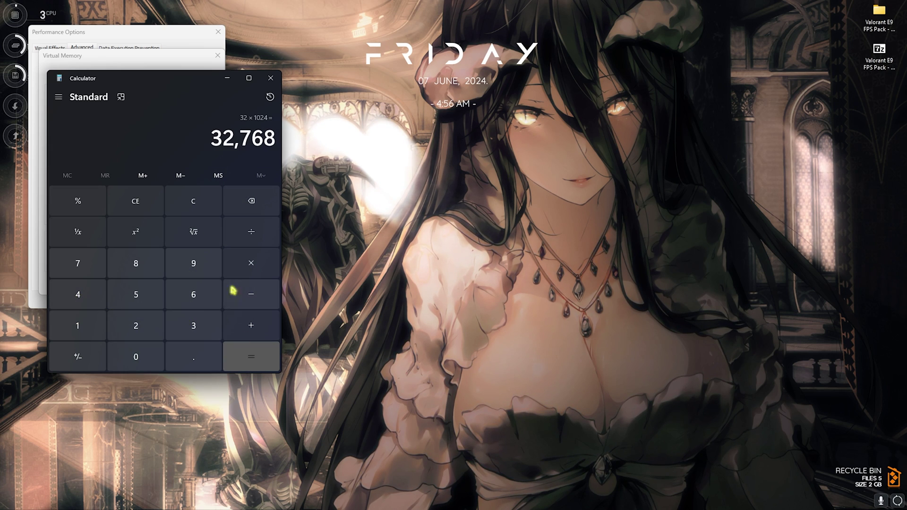
# Divide the calculated RAM size by 2 to get the maximum paging file size.
pyautogui.click(240, 235)
pyautogui.click(135, 325)
pyautogui.press('Return')
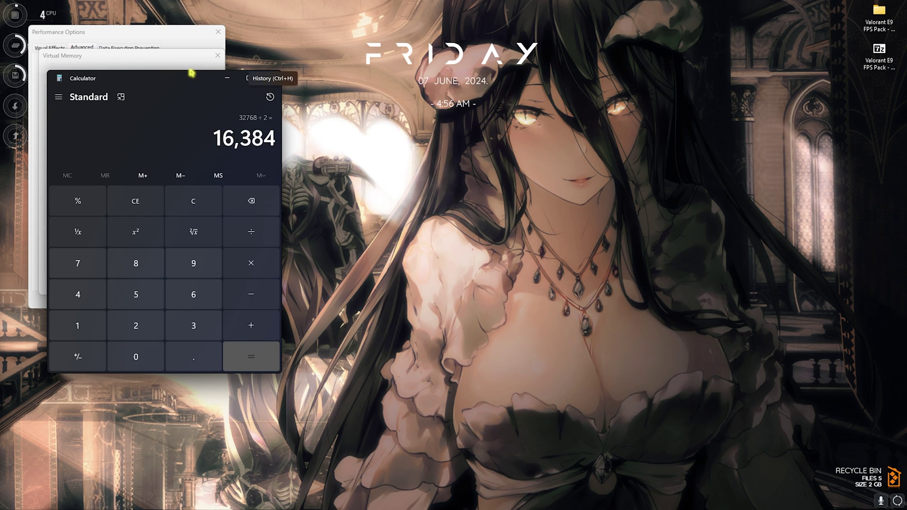
# Close Calculator and accept the C: paging file with a 1361 MB initial and 16384 MB maximum size.
pyautogui.click(271, 78)
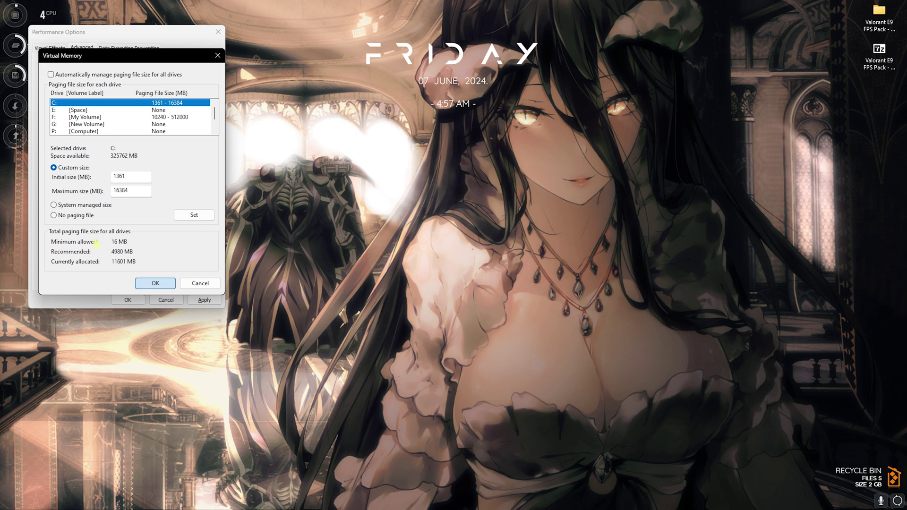
pyautogui.press('Return')
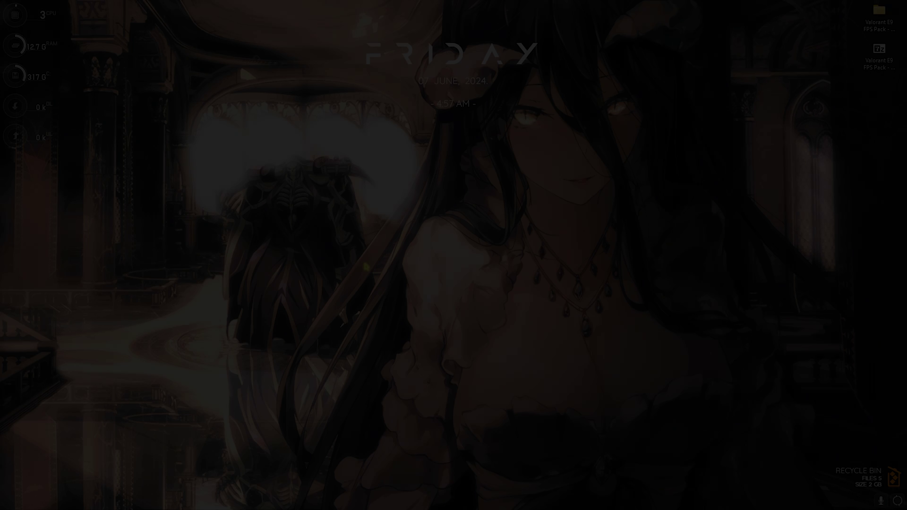
# Open the Windows Services console and jump to the services beginning with S.
pyautogui.press('super')
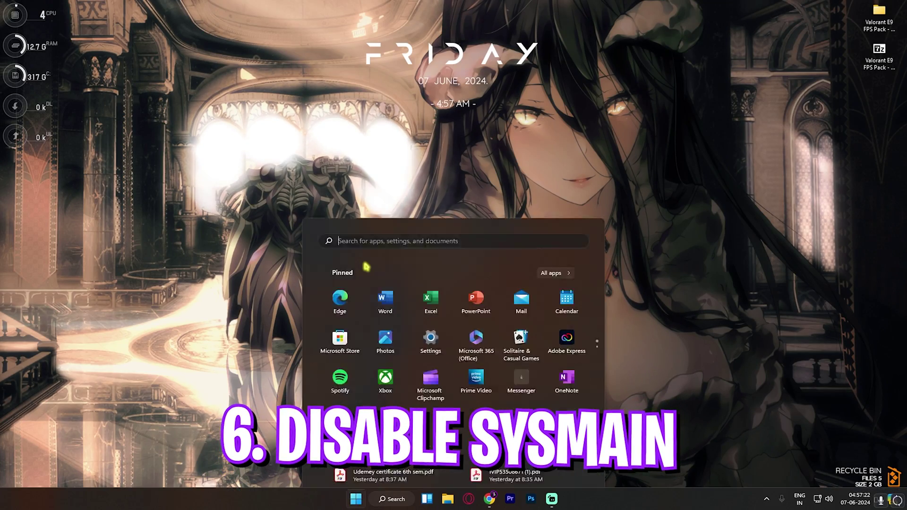
pyautogui.write('services')
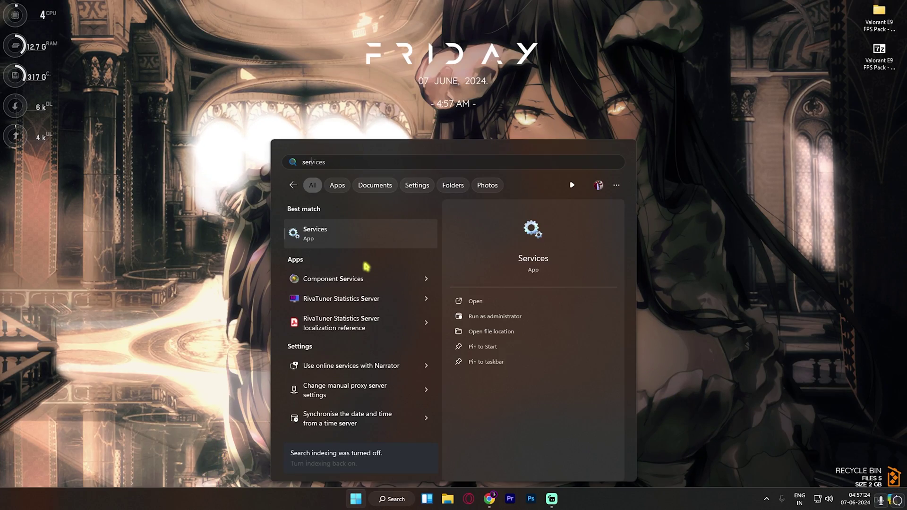
pyautogui.press('Return')
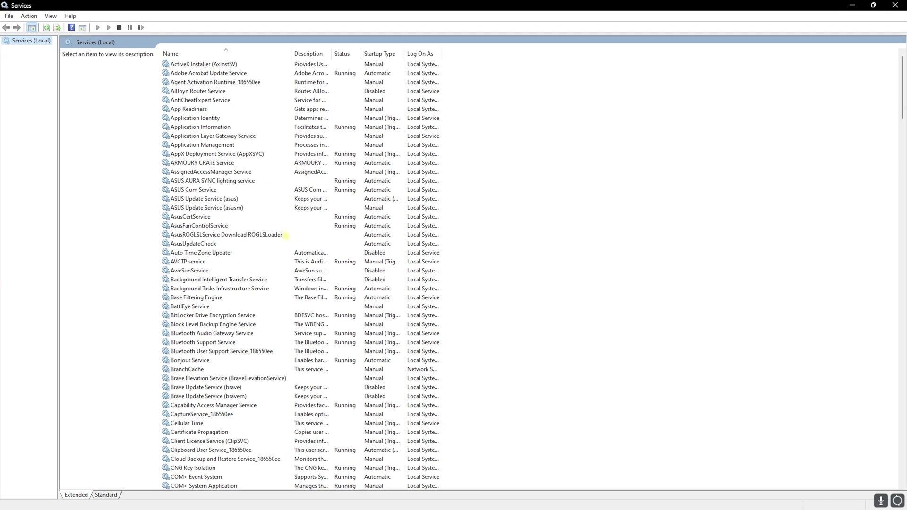
pyautogui.click(258, 189)
pyautogui.press('s')
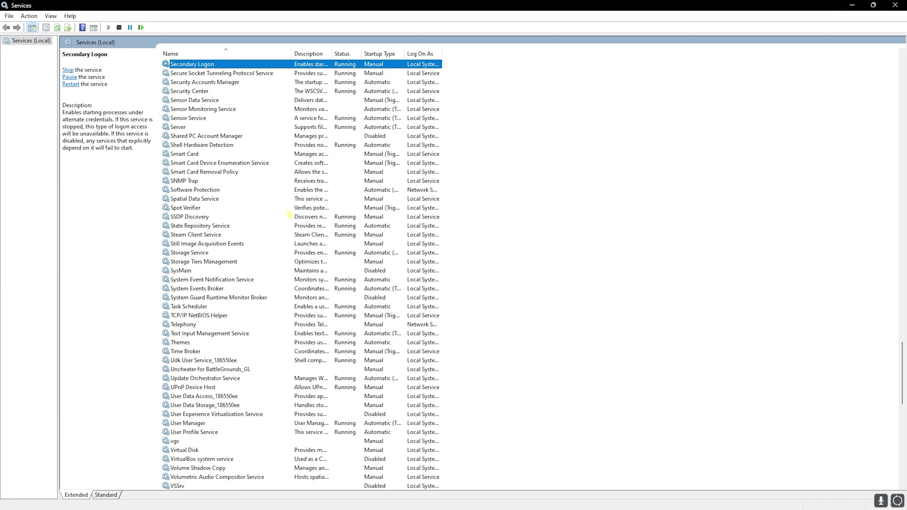
# Set the SysMain service's startup type to Disabled, apply the change and close its properties.
pyautogui.click(187, 271)
pyautogui.rightClick(200, 272)
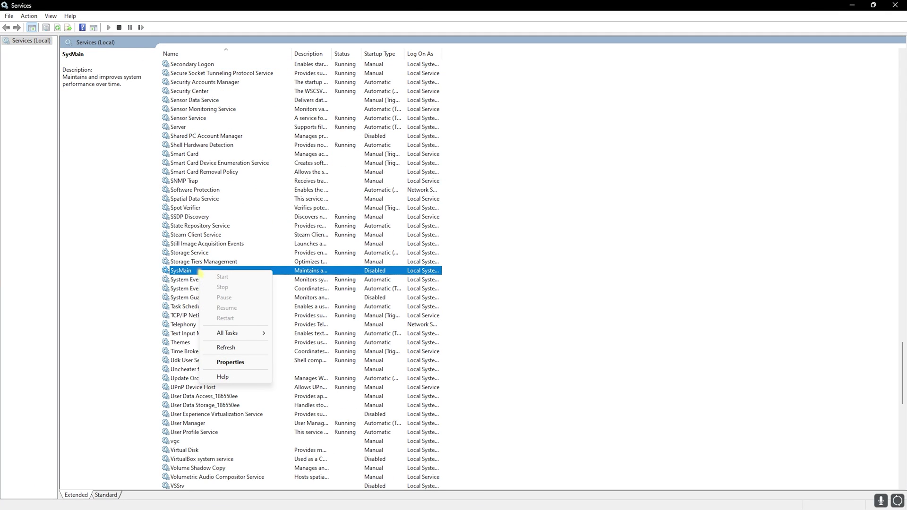
pyautogui.click(230, 362)
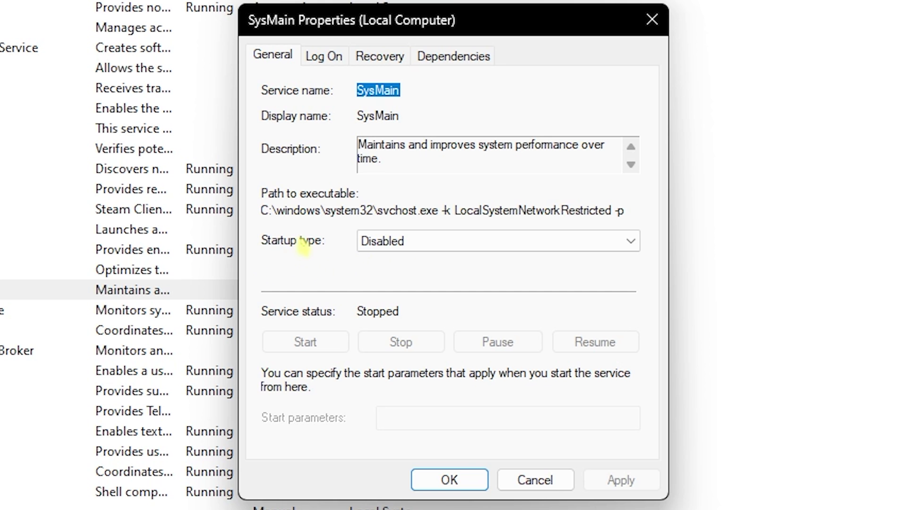
pyautogui.click(438, 261)
pyautogui.click(402, 299)
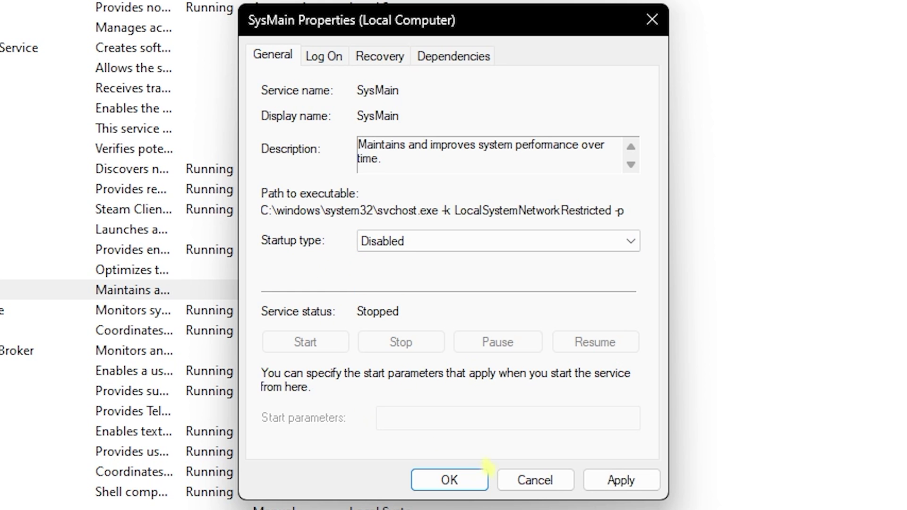
pyautogui.click(620, 479)
pyautogui.click(451, 486)
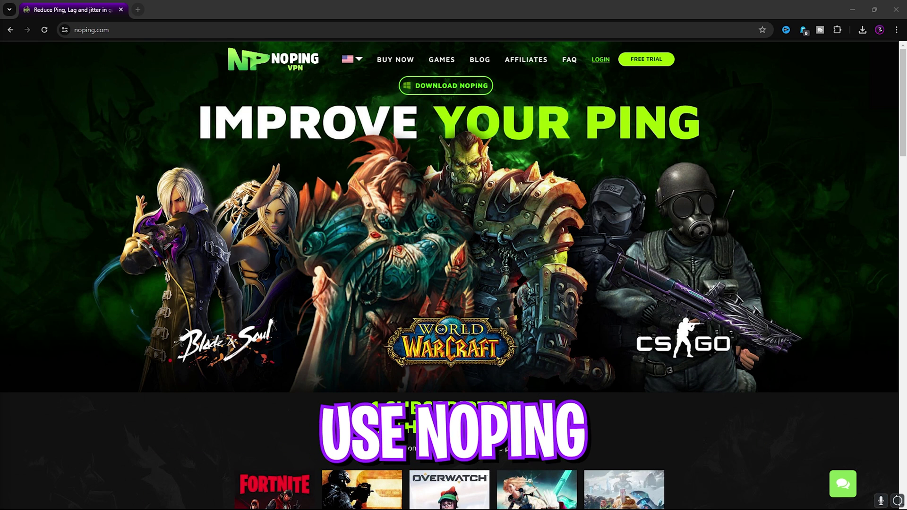
pyautogui.scroll(-1, 453, 273)
pyautogui.scroll(1, 453, 274)
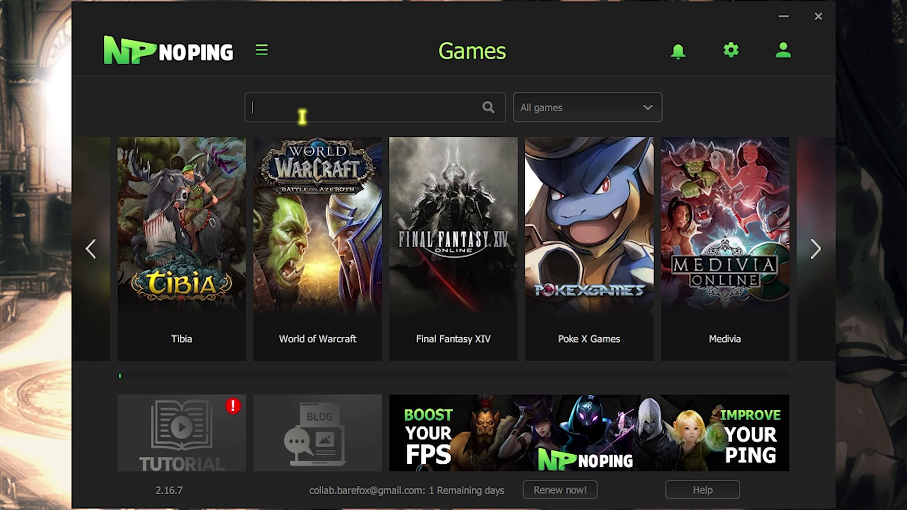
# Search NoPing's game list for "Valor", choose Valorant and optimize it with the Mumbai 01 server.
pyautogui.write('Valor')
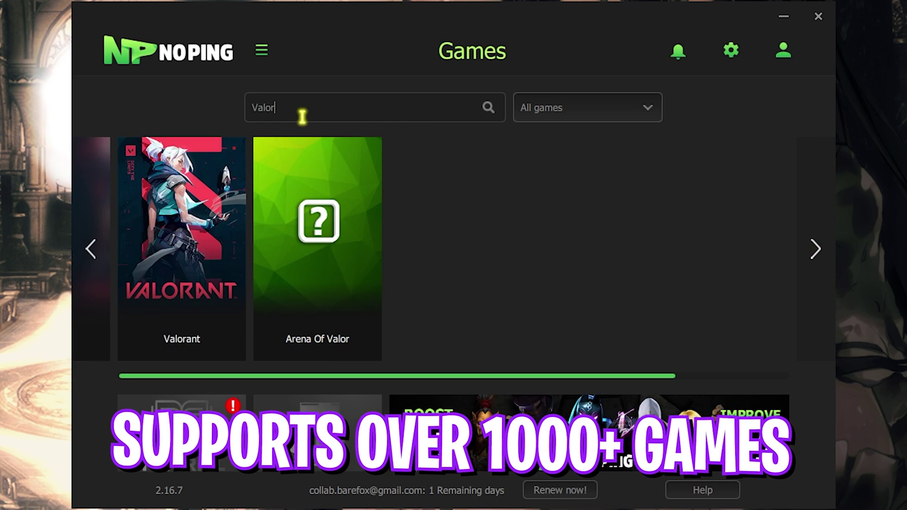
pyautogui.moveTo(188, 236)
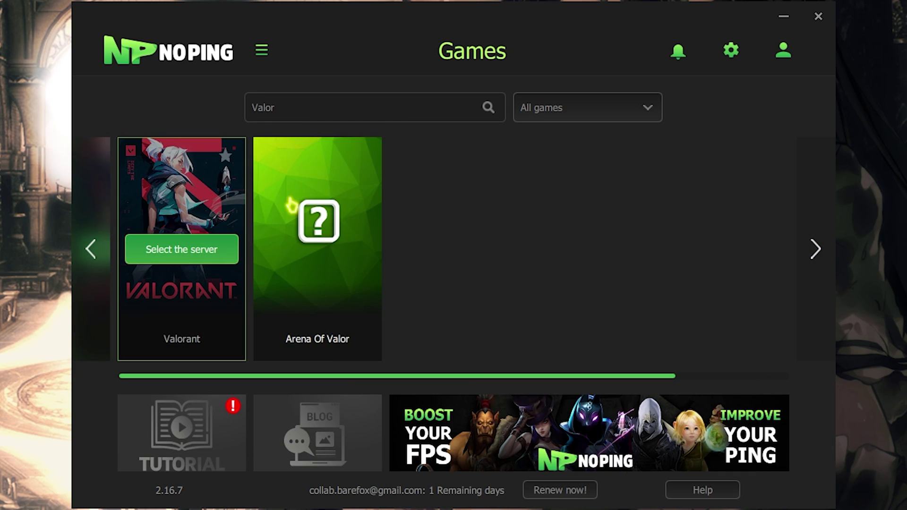
pyautogui.click(181, 249)
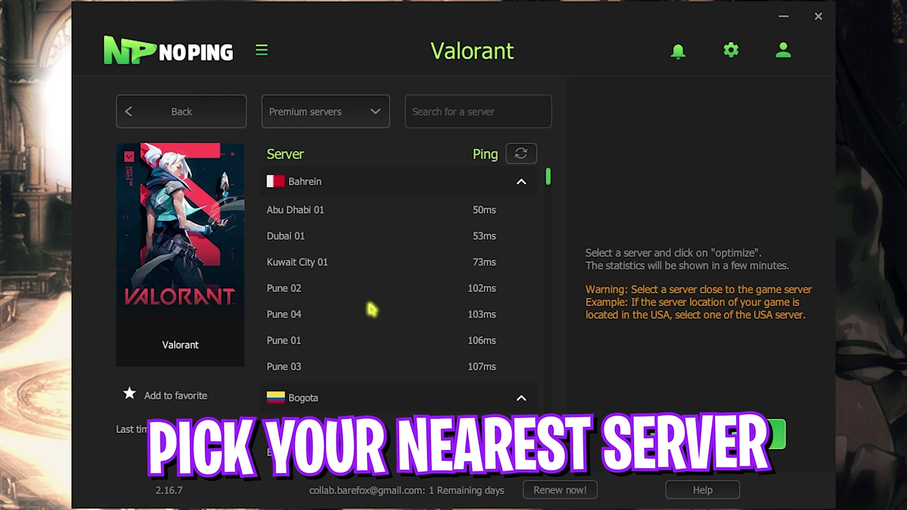
pyautogui.scroll(-10, 369, 303)
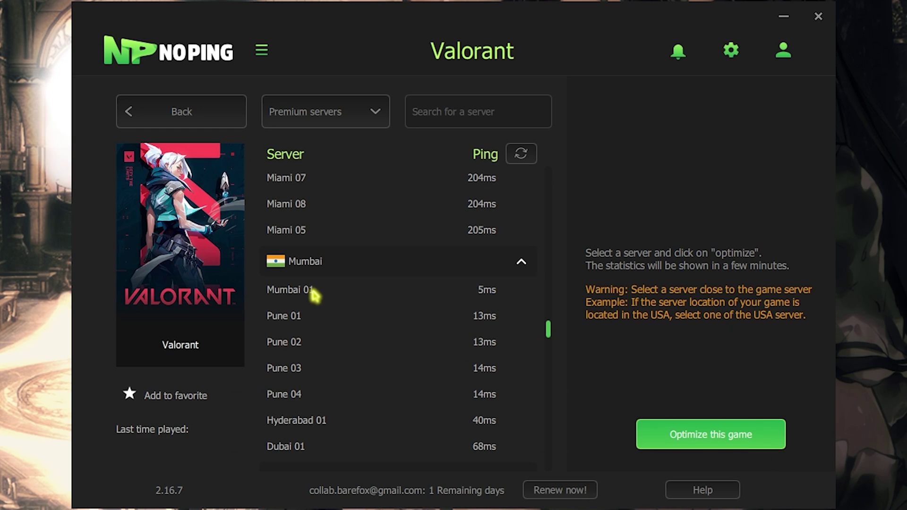
pyautogui.click(311, 291)
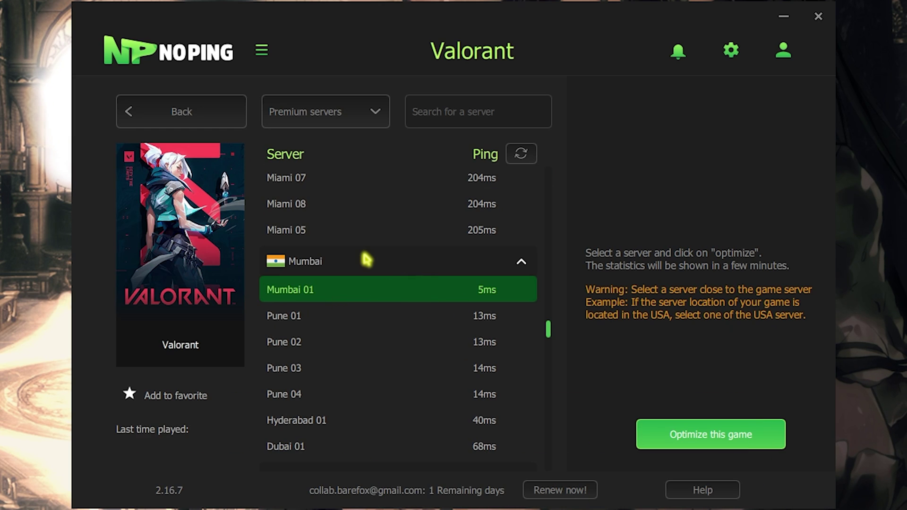
pyautogui.click(706, 439)
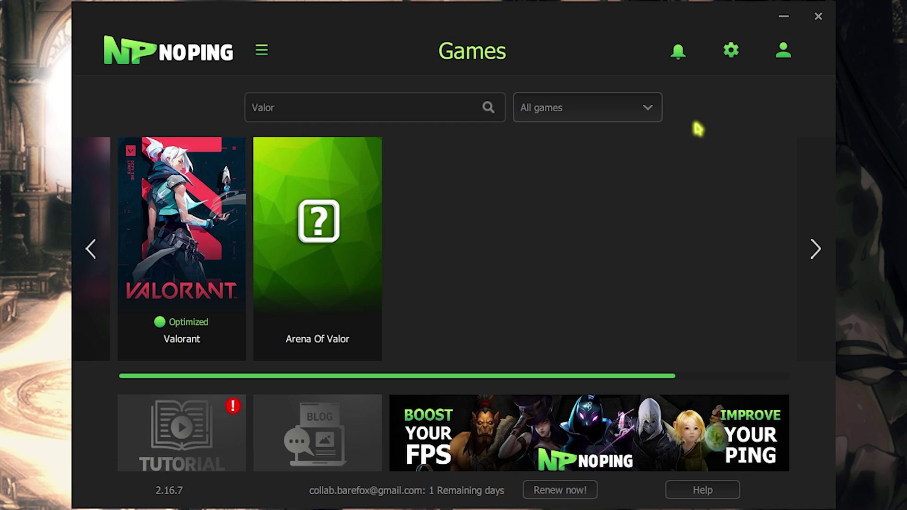
# Open NoPing's settings, switch on Turbo Games and run Boost Fps.
pyautogui.click(731, 51)
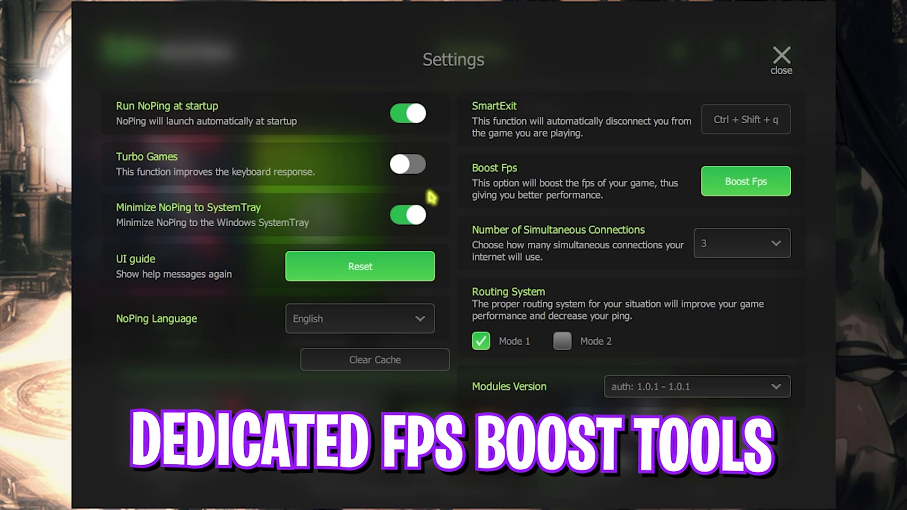
pyautogui.click(399, 162)
pyautogui.click(710, 188)
pyautogui.click(403, 174)
pyautogui.click(401, 299)
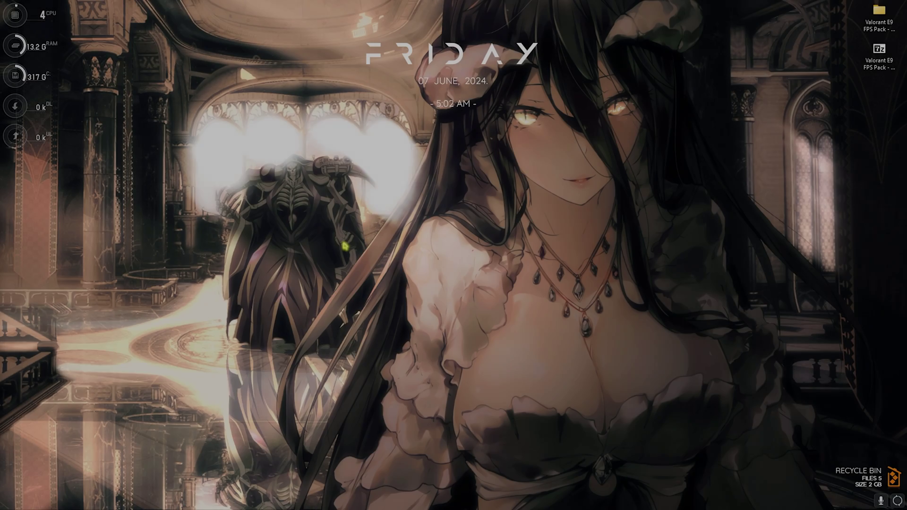
# Open the Windows restore point settings and select Local Disk (C:) among the protected drives.
pyautogui.press('super')
pyautogui.write('create a restore point')
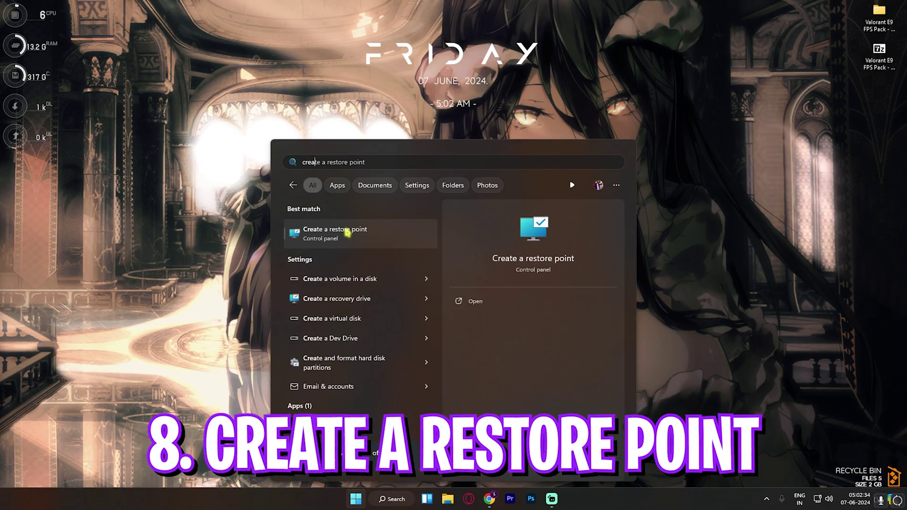
pyautogui.press('Return')
pyautogui.scroll(-2, 77, 159)
pyautogui.click(66, 159)
# Create a restore point with the description Valorant and close System Properties.
pyautogui.click(176, 199)
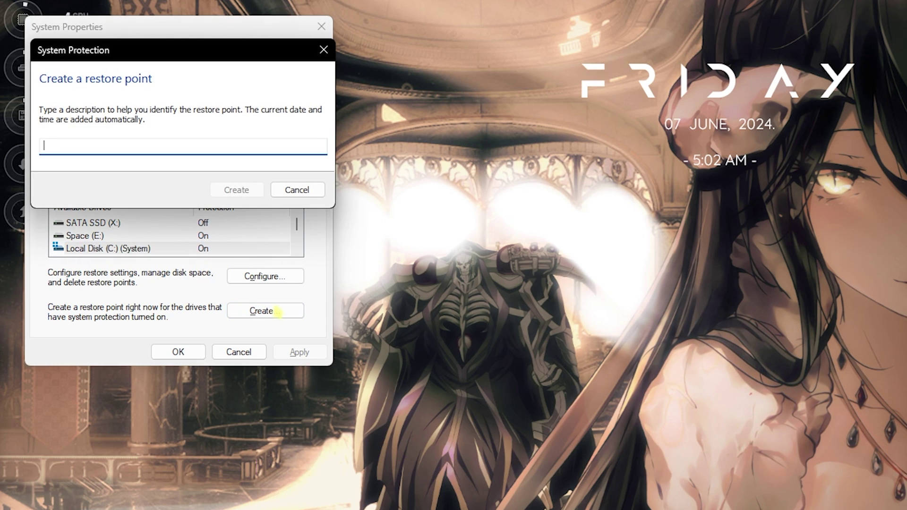
pyautogui.write('Valorant')
pyautogui.press('Return')
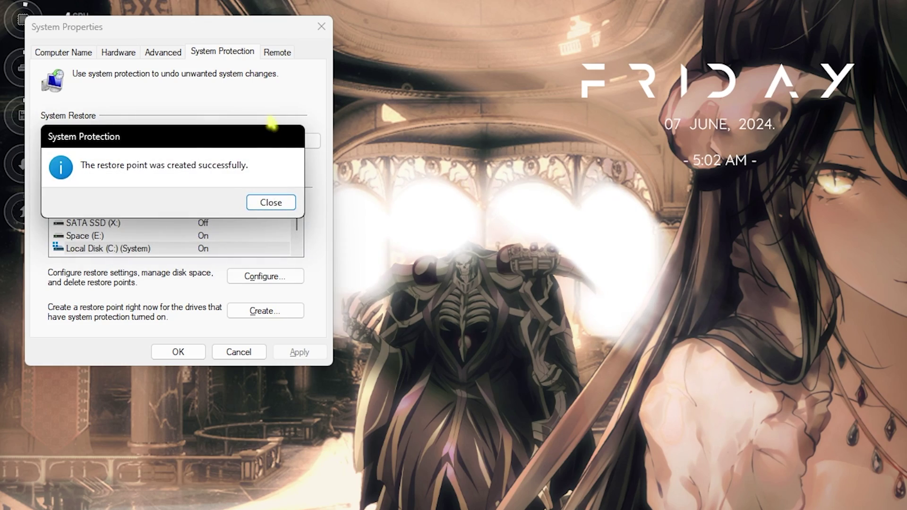
pyautogui.click(271, 203)
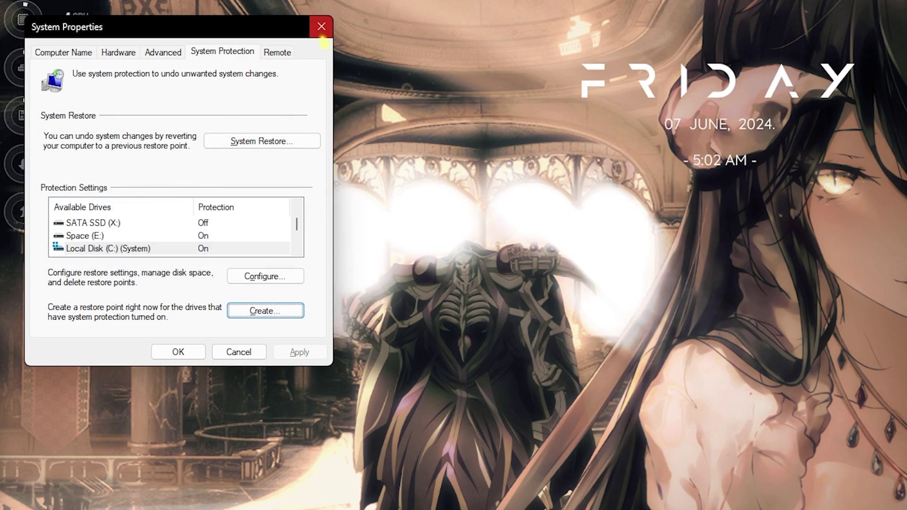
pyautogui.press('Escape')
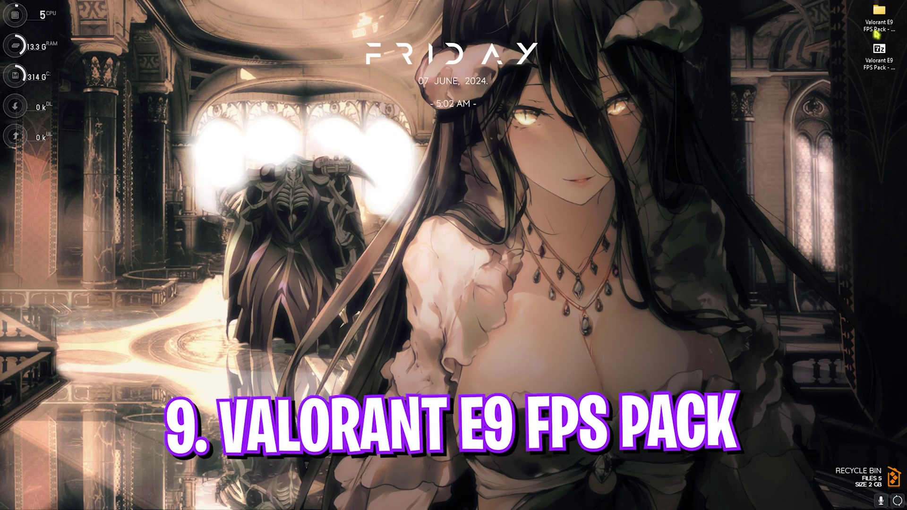
# Open the Valorant E9 FPS Pack folder from the desktop and enter its 1- CPU Priority folder.
pyautogui.doubleClick(879, 14)
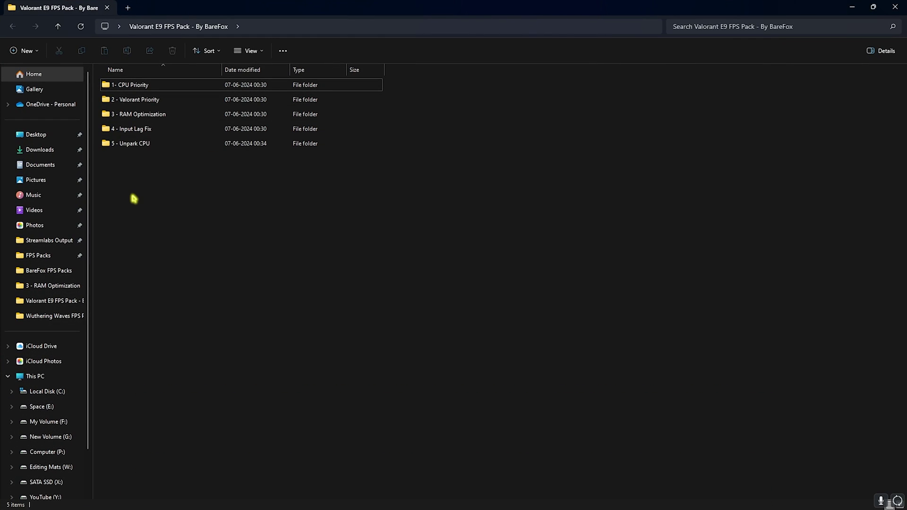
pyautogui.moveTo(174, 189); pyautogui.dragTo(152, 197)
pyautogui.click(137, 87)
pyautogui.doubleClick(136, 88)
# Examine the registry files inside the processor subfolders of 1- CPU Priority, ending in INTEL.
pyautogui.doubleClick(139, 87)
pyautogui.click(289, 25)
pyautogui.click(259, 61)
pyautogui.click(268, 27)
pyautogui.click(135, 101)
pyautogui.doubleClick(134, 101)
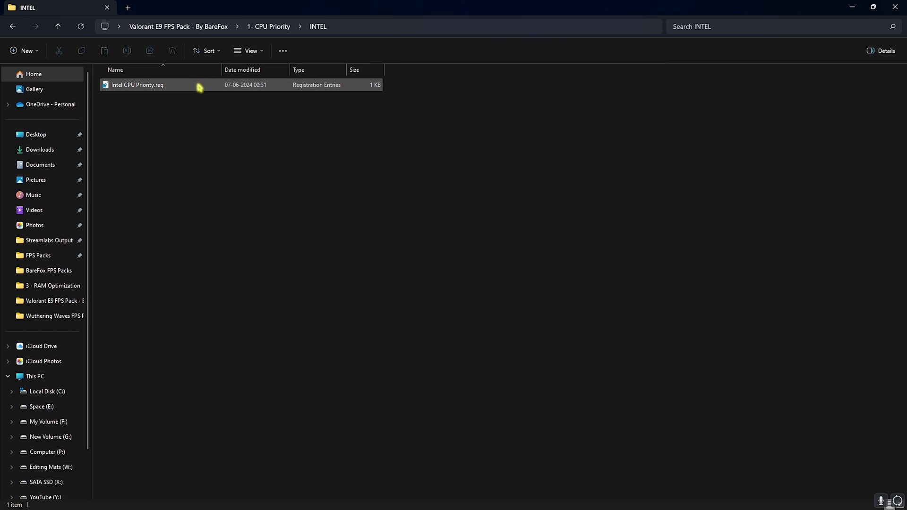
pyautogui.click(272, 26)
pyautogui.doubleClick(141, 88)
pyautogui.click(261, 27)
pyautogui.doubleClick(144, 97)
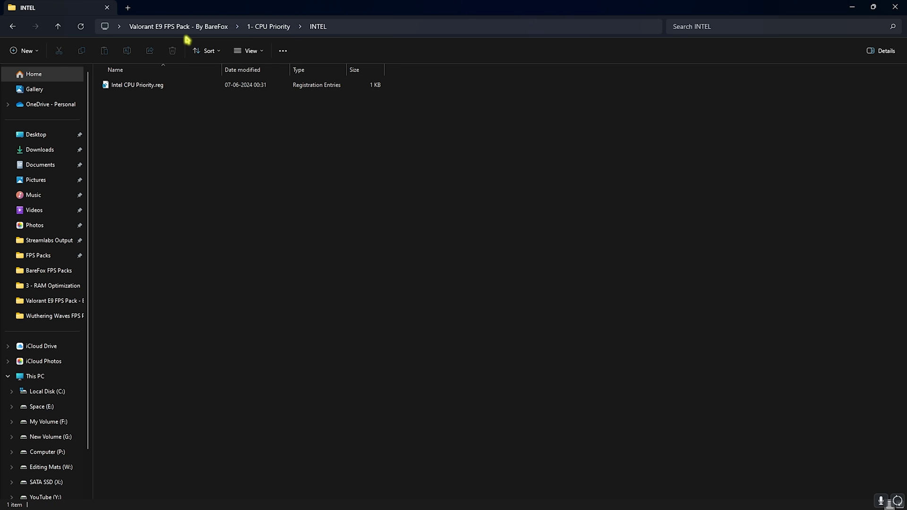
# Examine the registry files in the 2 - Valorant Priority folder and return to the pack folder.
pyautogui.click(186, 27)
pyautogui.doubleClick(141, 98)
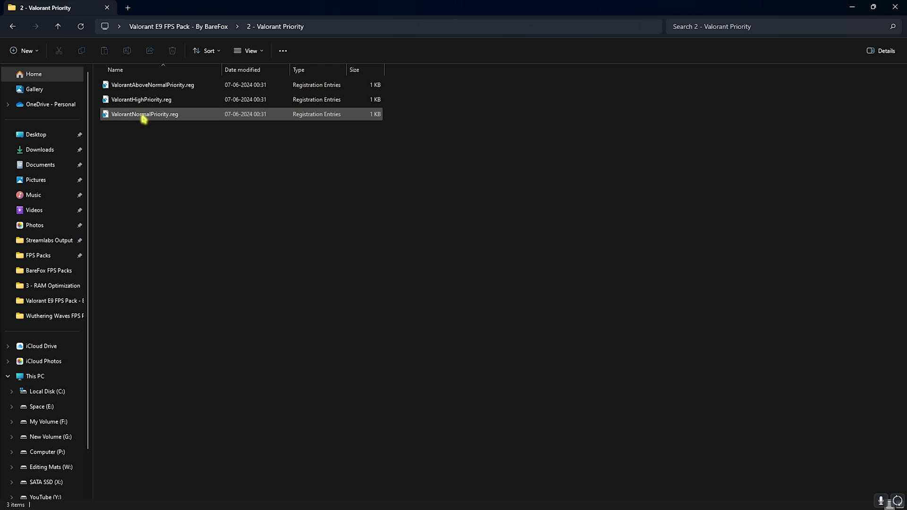
pyautogui.hotkey('alt', 'Left')
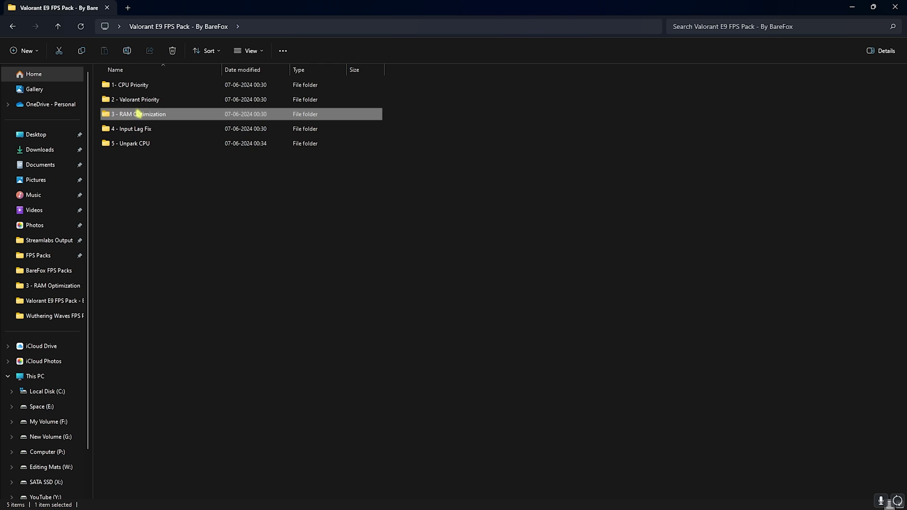
# Examine the RAM size registry files in 3 - RAM Optimization, including 32GB Ram.reg, and return to the pack folder.
pyautogui.doubleClick(176, 114)
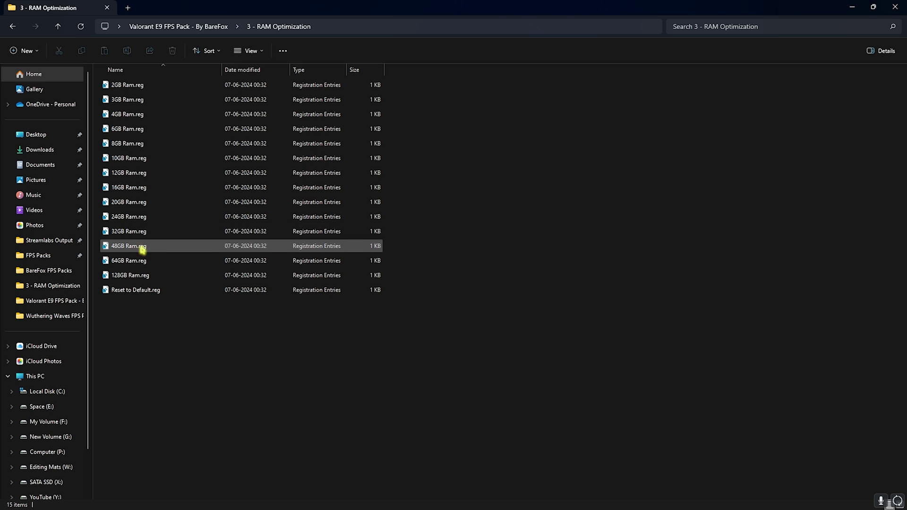
pyautogui.click(126, 234)
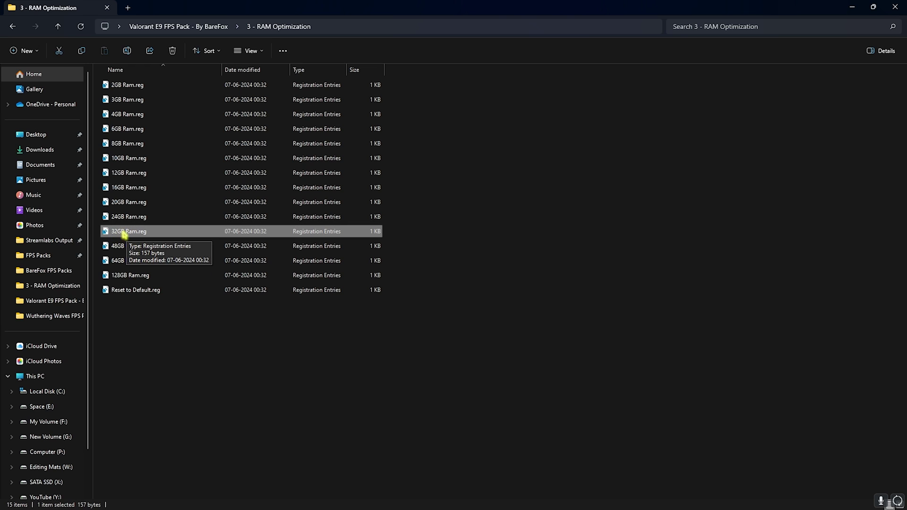
pyautogui.moveTo(405, 276); pyautogui.dragTo(352, 69)
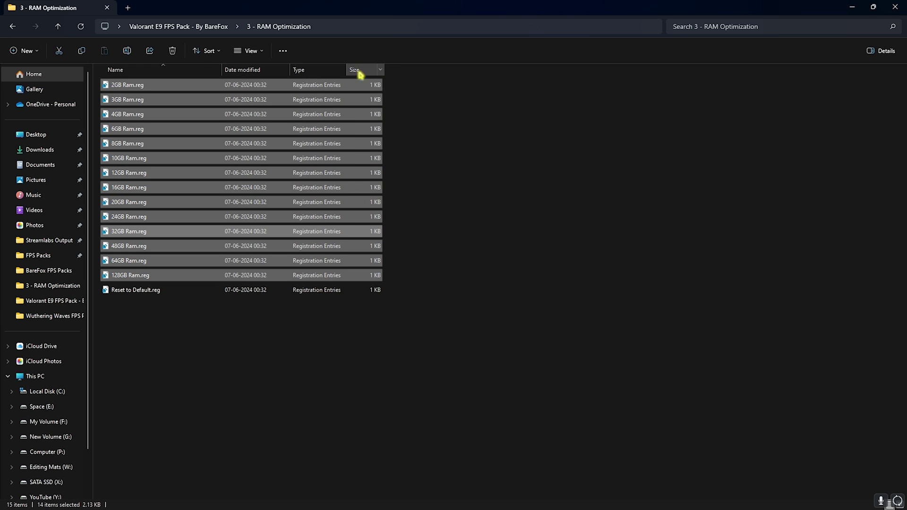
pyautogui.click(491, 177)
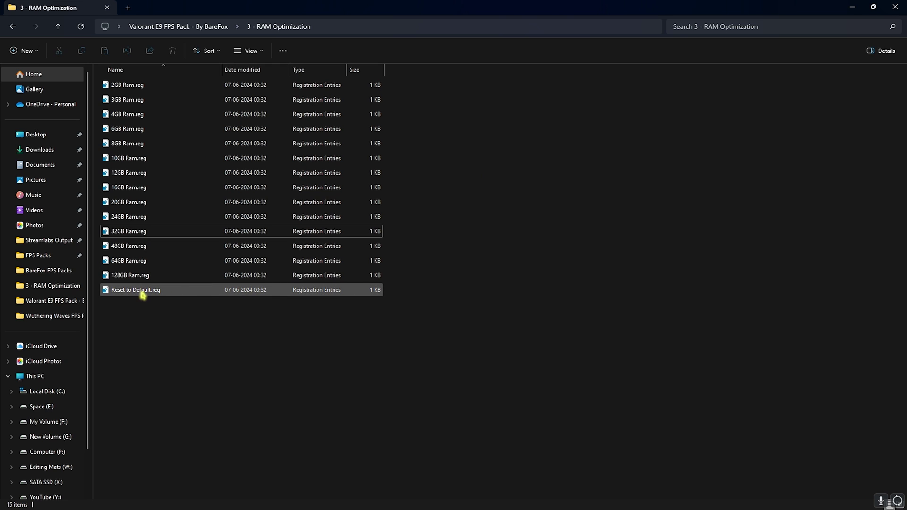
pyautogui.hotkey('alt', 'Up')
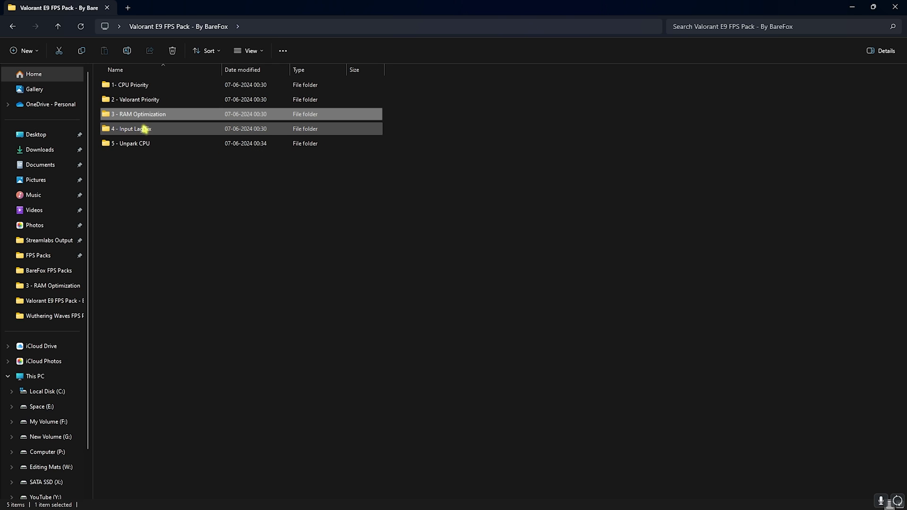
# Examine the registry files in Keyboard Latency Fix and Mouse Latency Registries inside the 4 - Input Lag Fix folder.
pyautogui.doubleClick(142, 128)
pyautogui.doubleClick(149, 86)
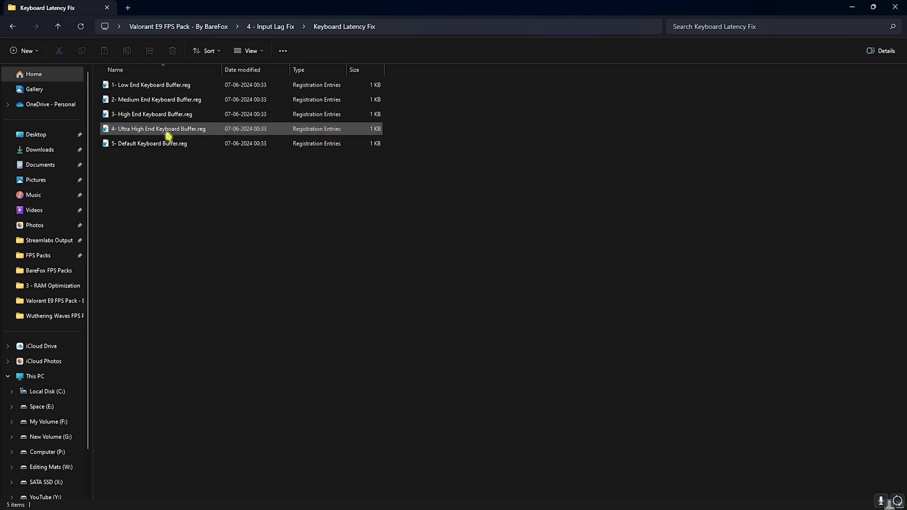
pyautogui.click(255, 24)
pyautogui.click(221, 148)
pyautogui.click(252, 30)
pyautogui.click(165, 101)
pyautogui.doubleClick(165, 102)
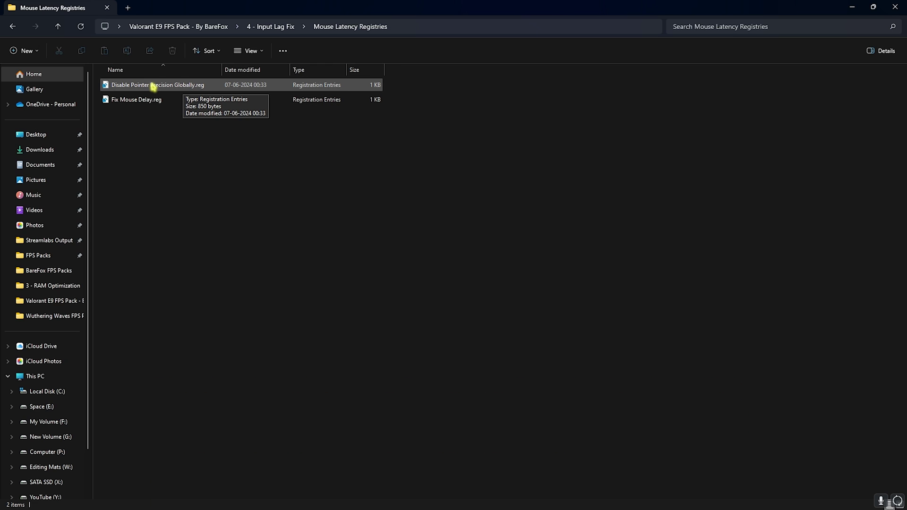
# Open CPU Unpark from the FPS pack, set the core parking index to 100%, and apply it.
pyautogui.hotkey('alt', 'Up')
pyautogui.hotkey('alt', 'Up')
pyautogui.doubleClick(127, 143)
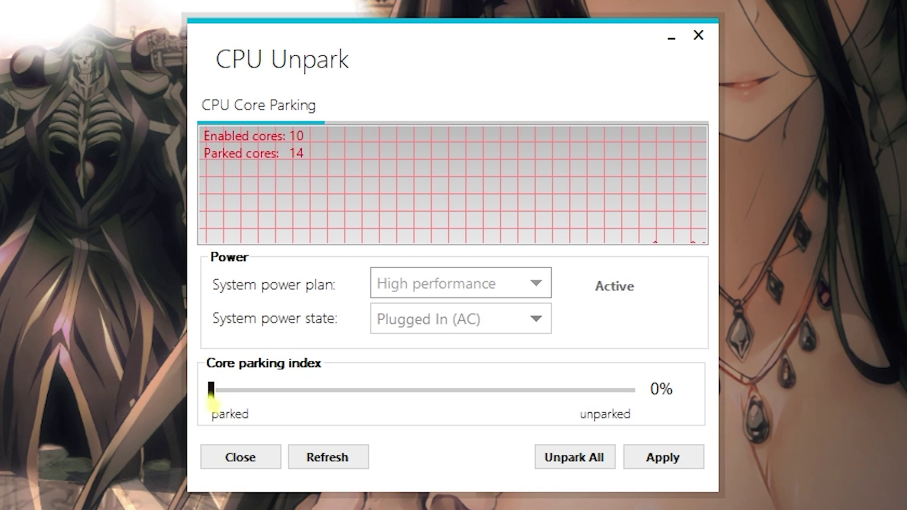
pyautogui.moveTo(211, 390); pyautogui.dragTo(409, 390)
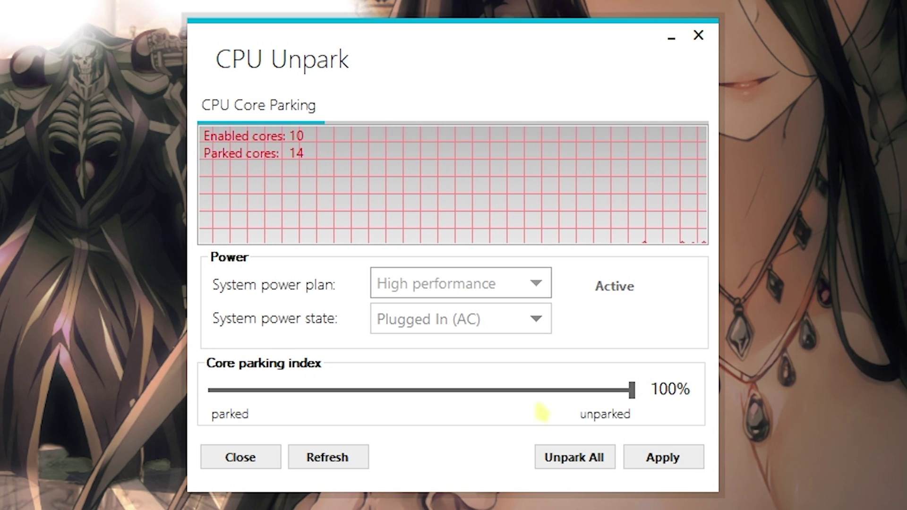
pyautogui.click(662, 458)
pyautogui.press('Return')
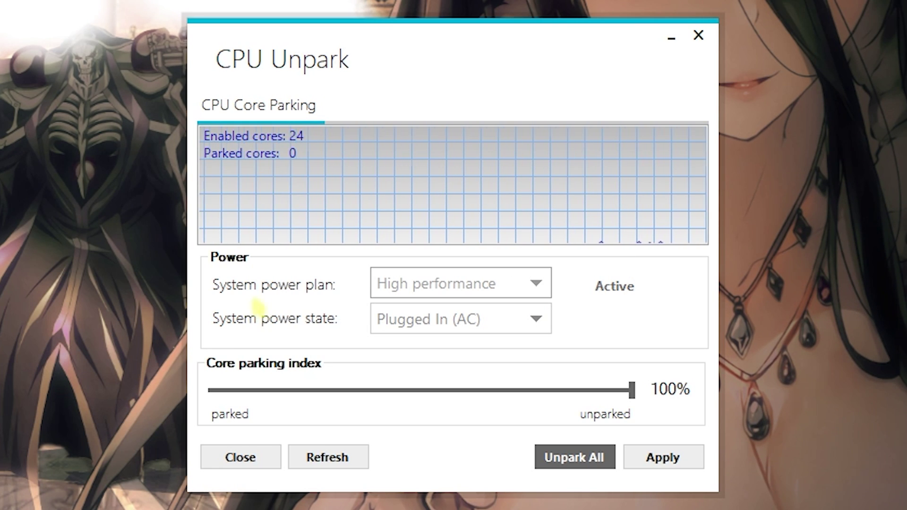
# Select the High performance system power plan in CPU Unpark, apply it, and close the utility.
pyautogui.click(416, 284)
pyautogui.click(416, 462)
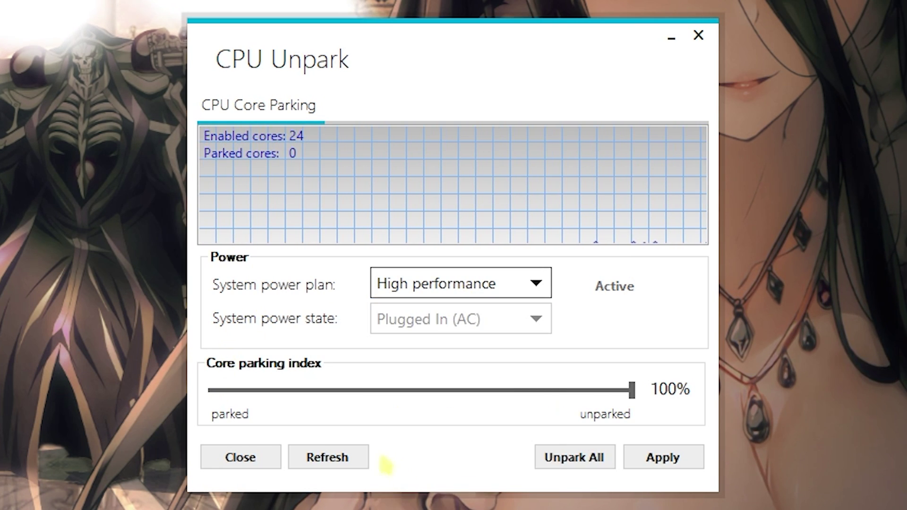
pyautogui.click(661, 458)
pyautogui.click(629, 325)
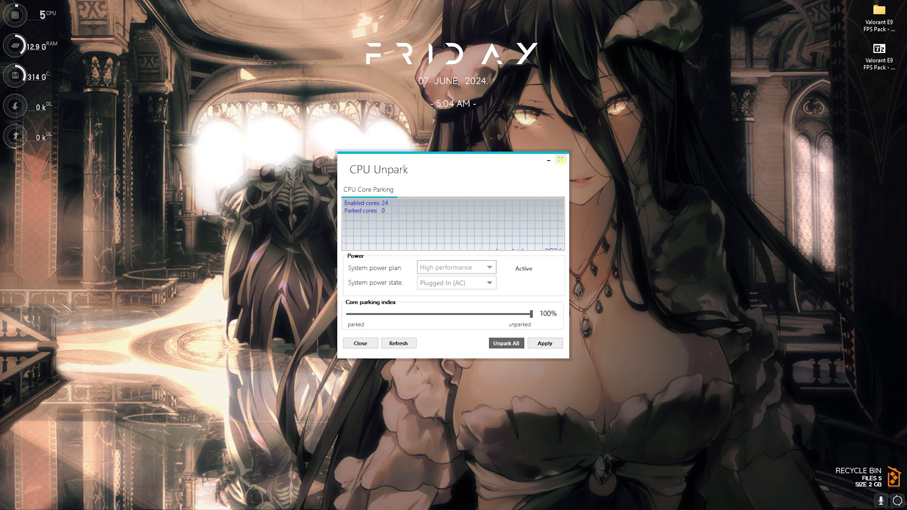
pyautogui.hotkey('alt', 'F4')
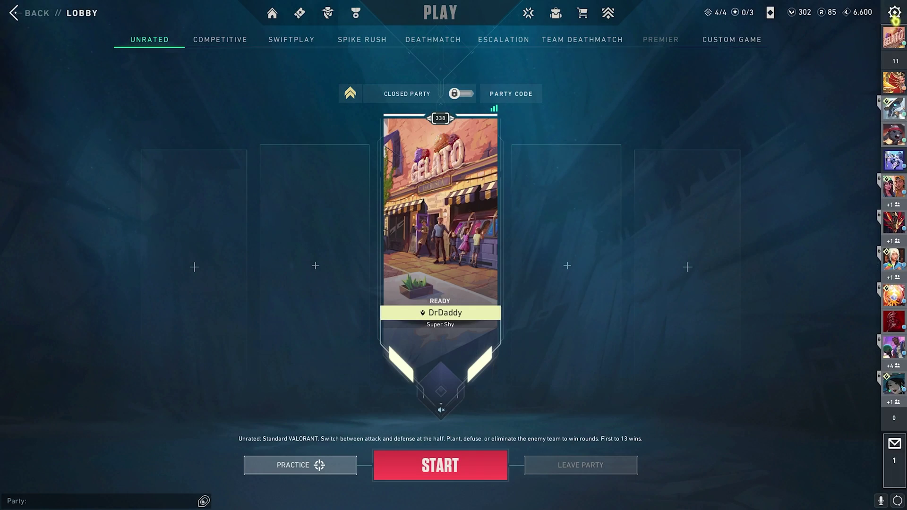
# Open the general video settings in VALORANT and select the 1,920 x 1,080 16:9 (240Hz) resolution.
pyautogui.press('Escape')
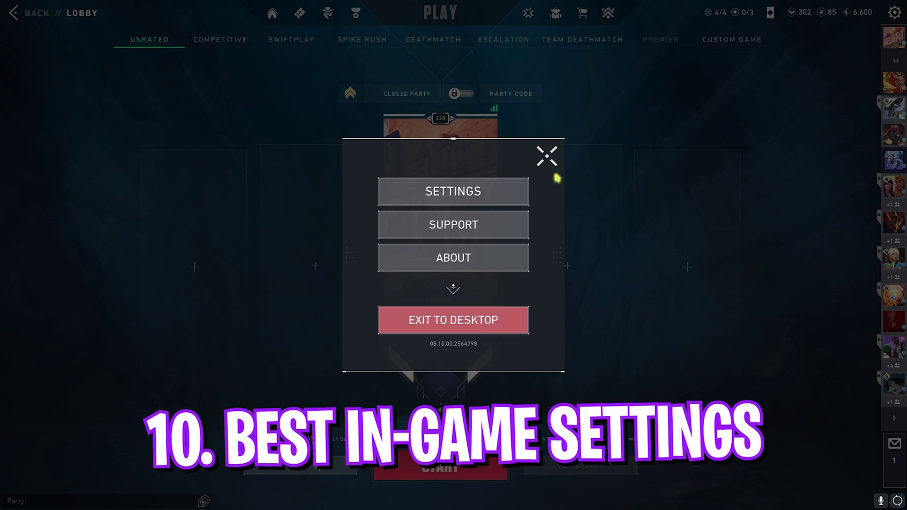
pyautogui.click(454, 191)
pyautogui.click(510, 15)
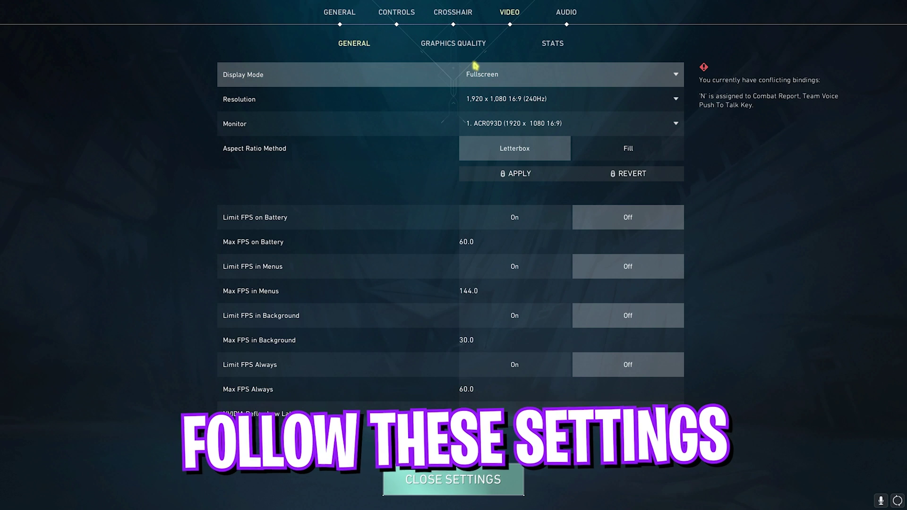
pyautogui.click(534, 97)
pyautogui.click(488, 117)
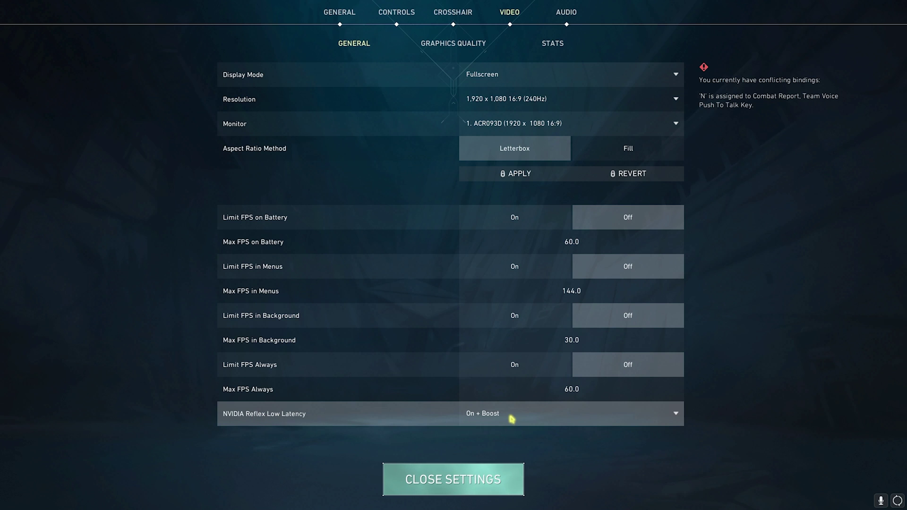
# Turn off Vignette and set Anti-Aliasing to MSAA 2x in the graphics quality settings.
pyautogui.click(464, 46)
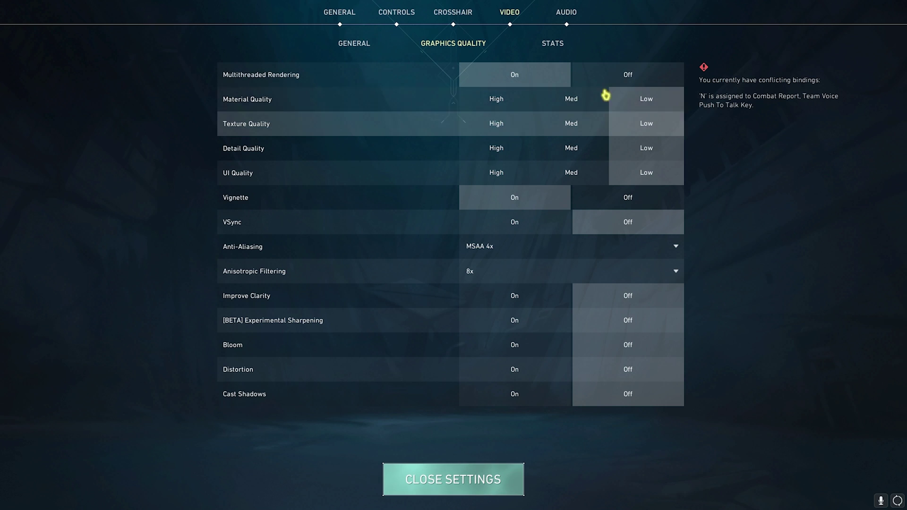
pyautogui.click(612, 205)
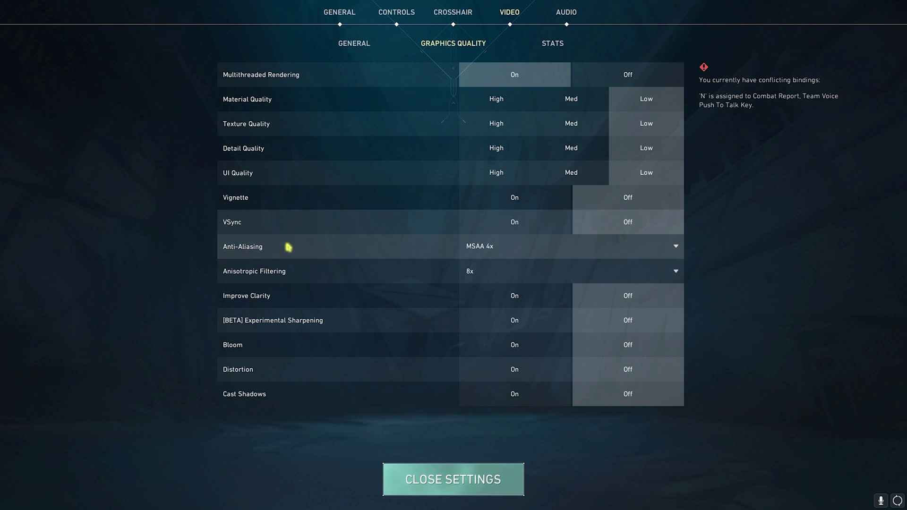
pyautogui.click(516, 247)
pyautogui.click(479, 272)
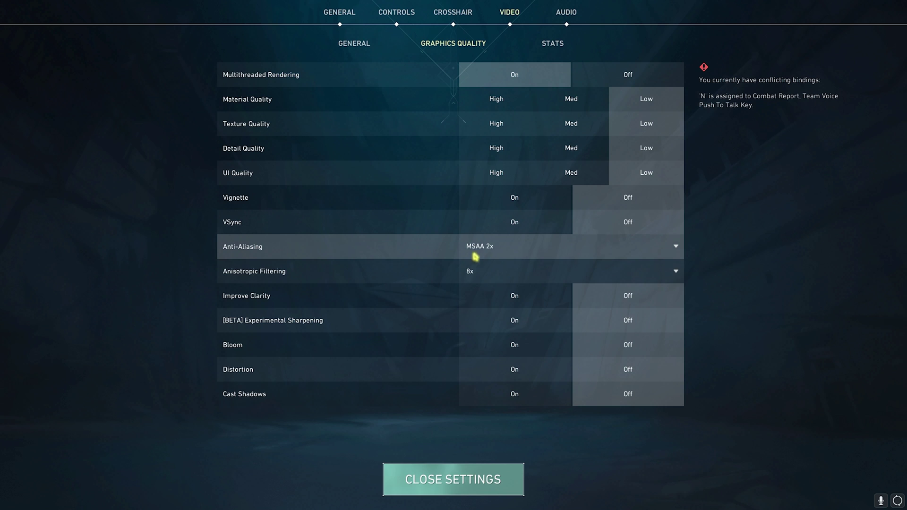
# Set Anti-Aliasing to None and Anisotropic Filtering to 2x.
pyautogui.click(479, 255)
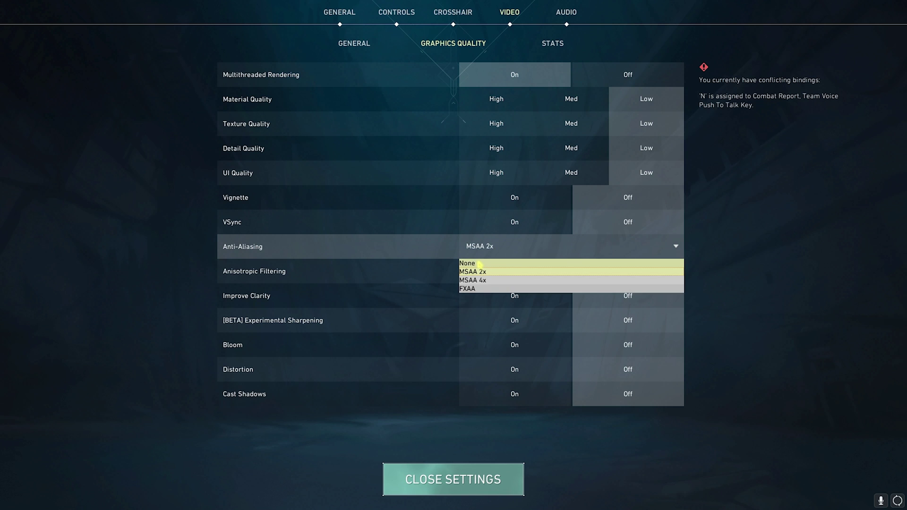
pyautogui.click(480, 264)
pyautogui.click(478, 273)
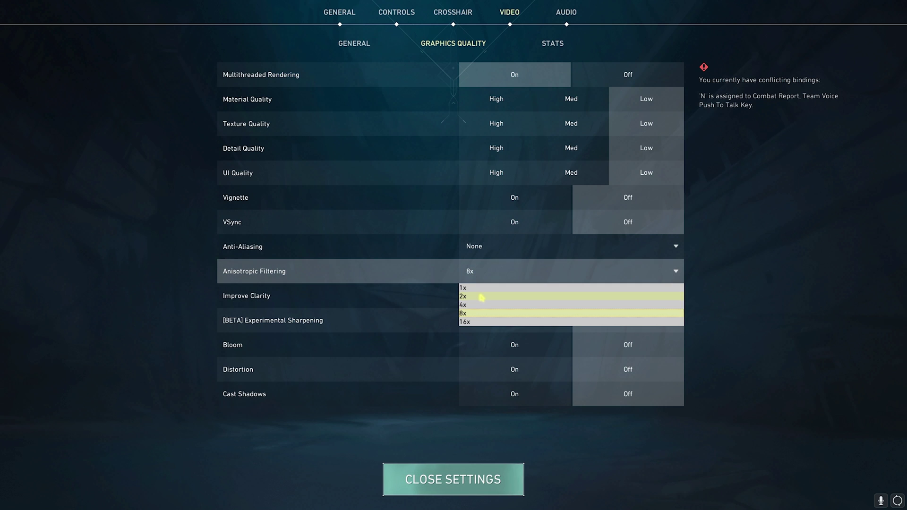
pyautogui.click(481, 296)
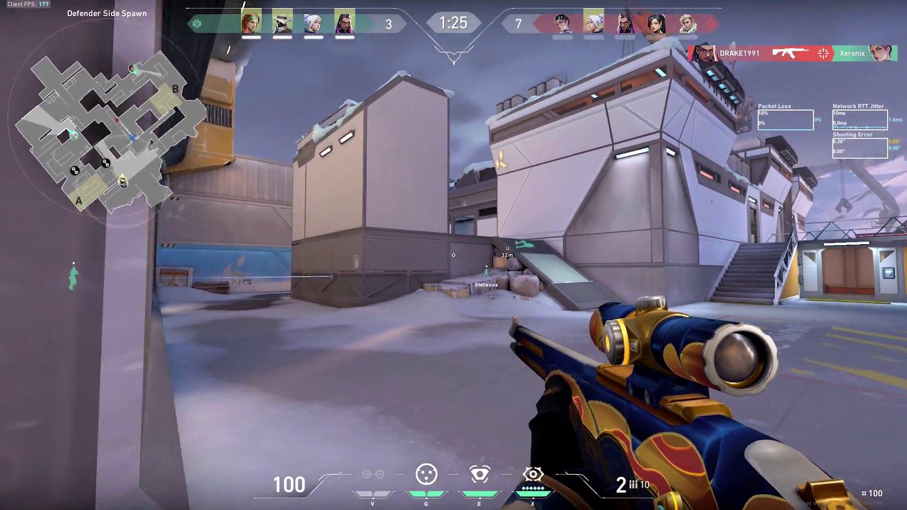
pyautogui.rightClick(454, 255)
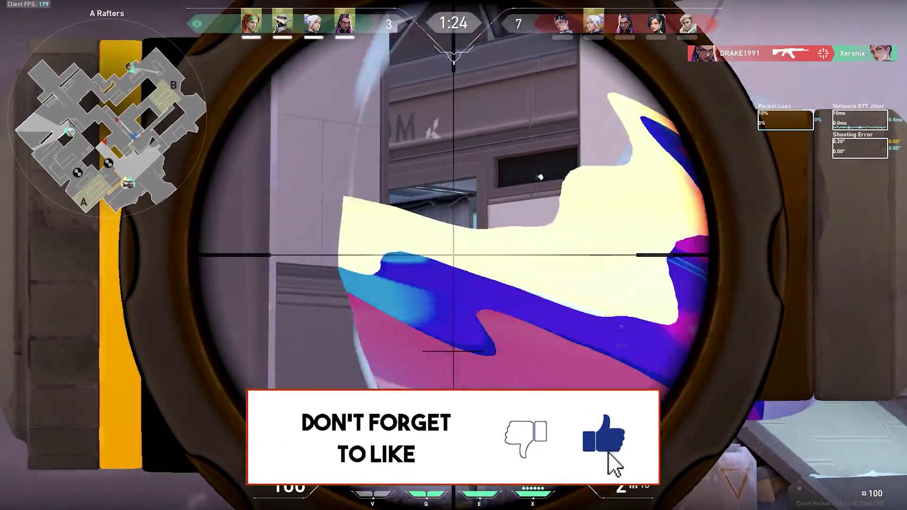
pyautogui.click(453, 255)
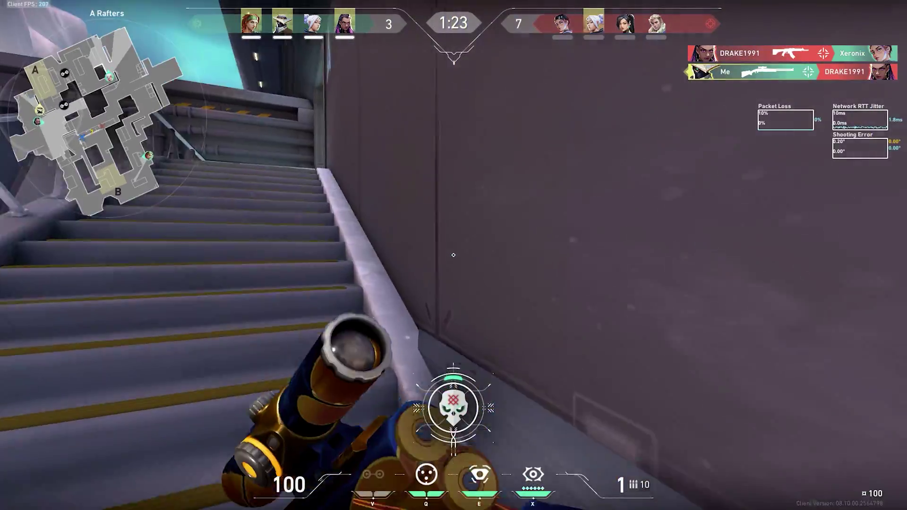
pyautogui.press('1')
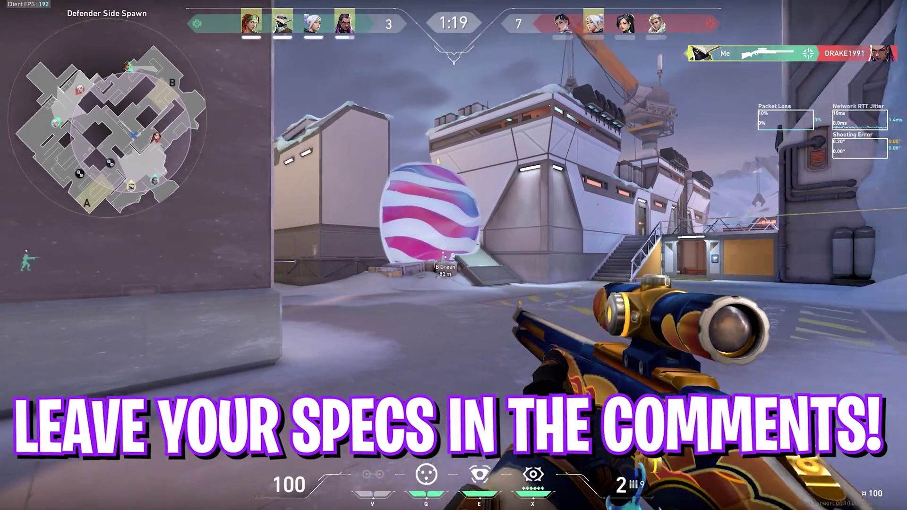
pyautogui.rightClick(453, 255)
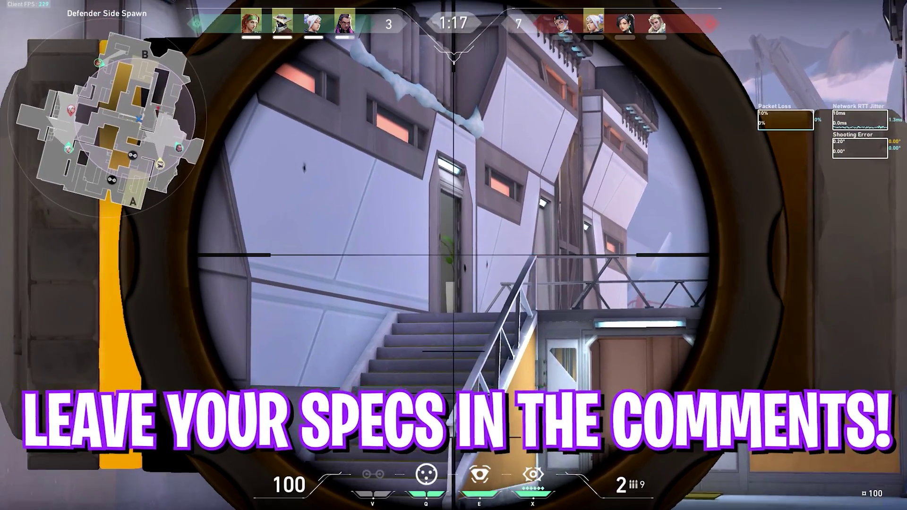
pyautogui.rightClick(453, 255)
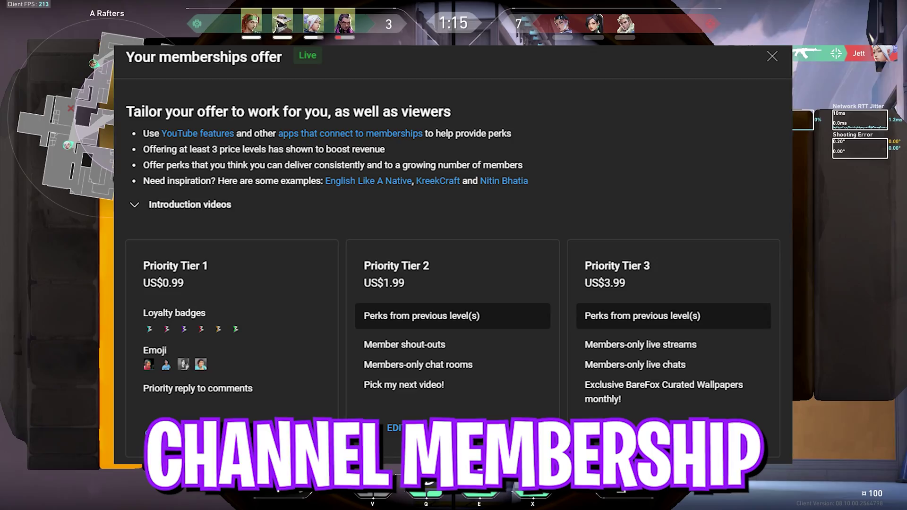